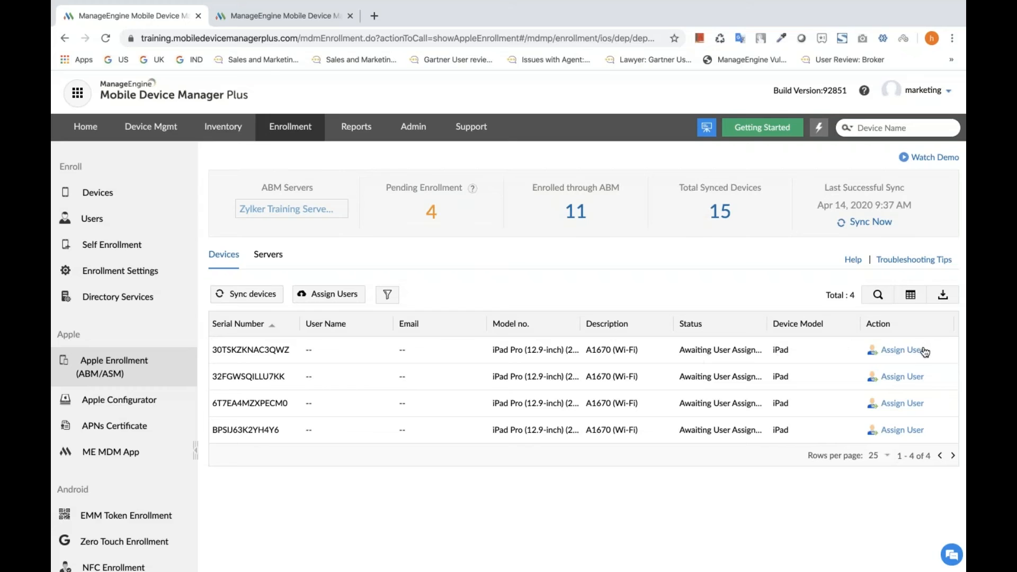
Examine the single-device Assign User form and the bulk Assign Users CSV options, closing each without assigning anyone.
left_click(902, 350)
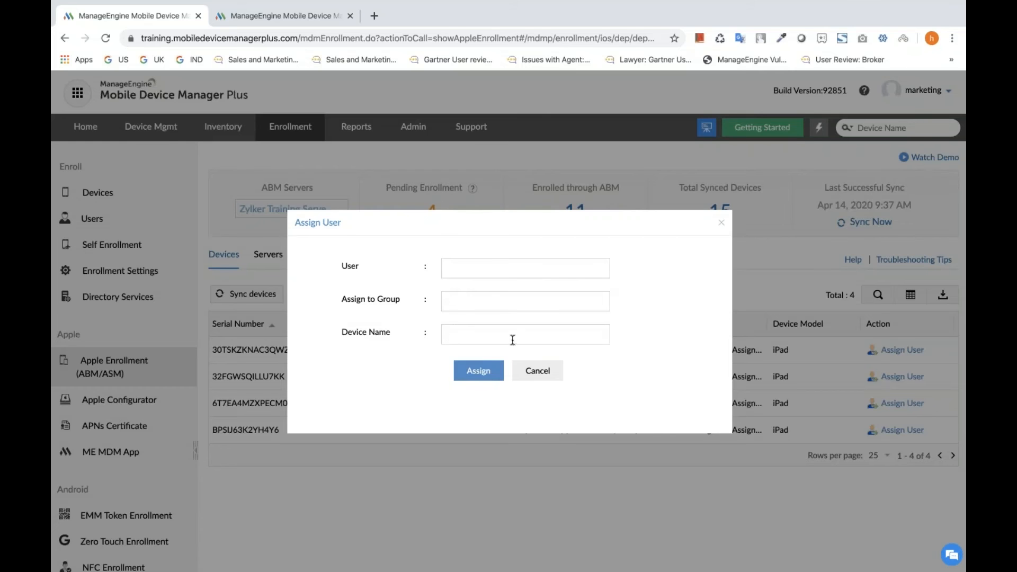
left_click(721, 222)
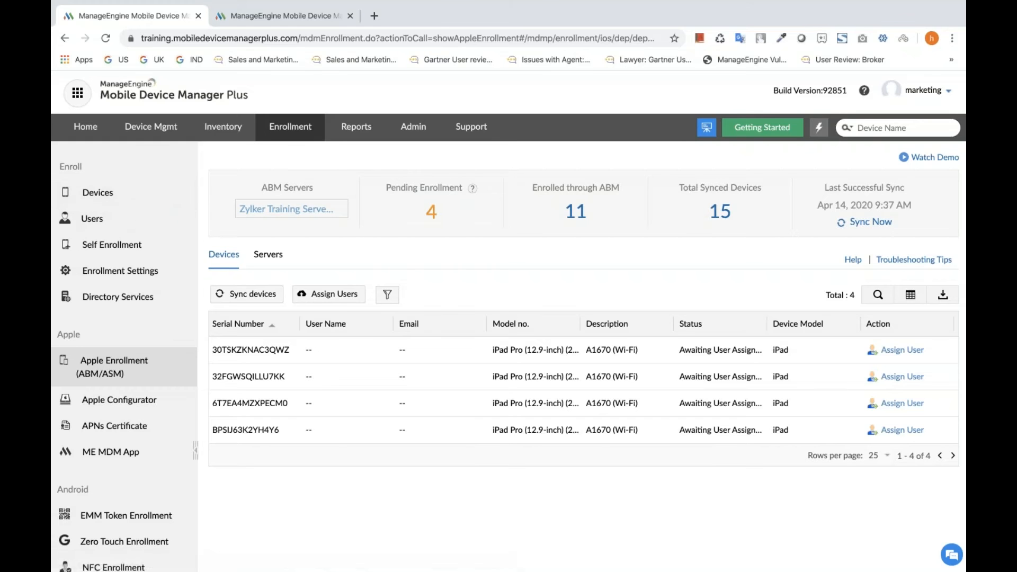
left_click(347, 300)
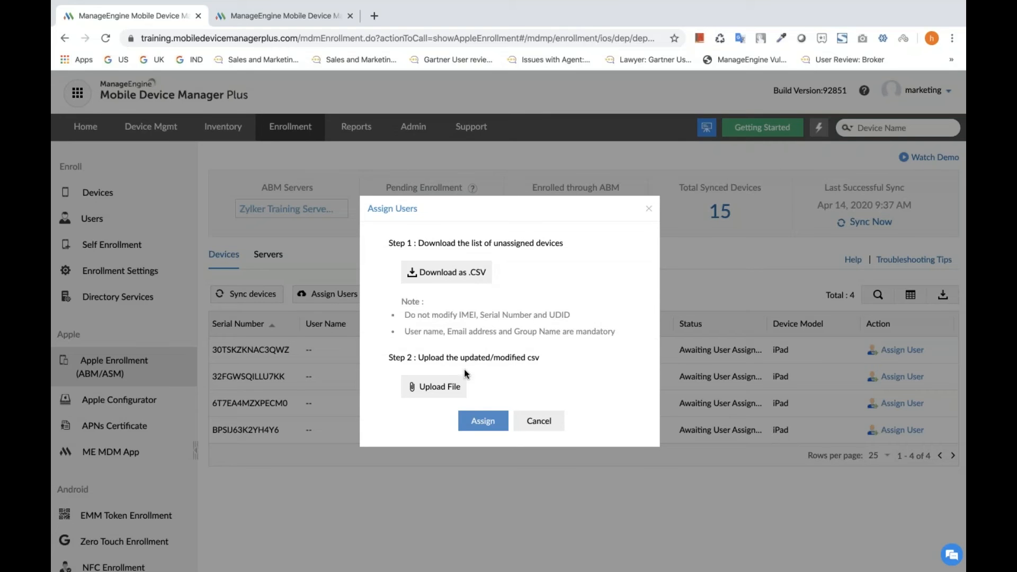
left_click(648, 209)
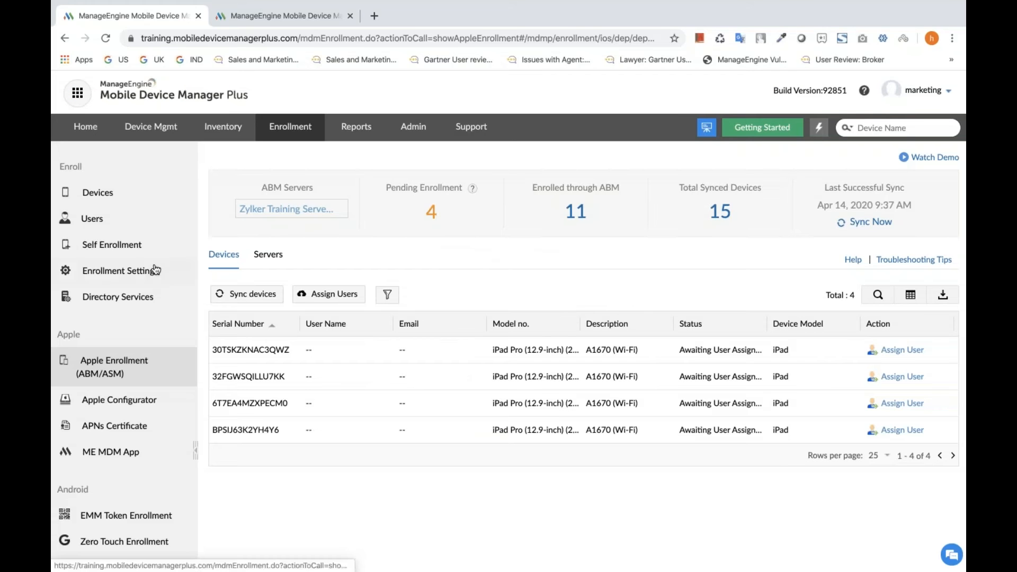
Switch to the Zoho slideshow and advance from the Apple Business Manager Step 3 slide through the Zero Touch Enrollment slides.
key("ctrl+Left")
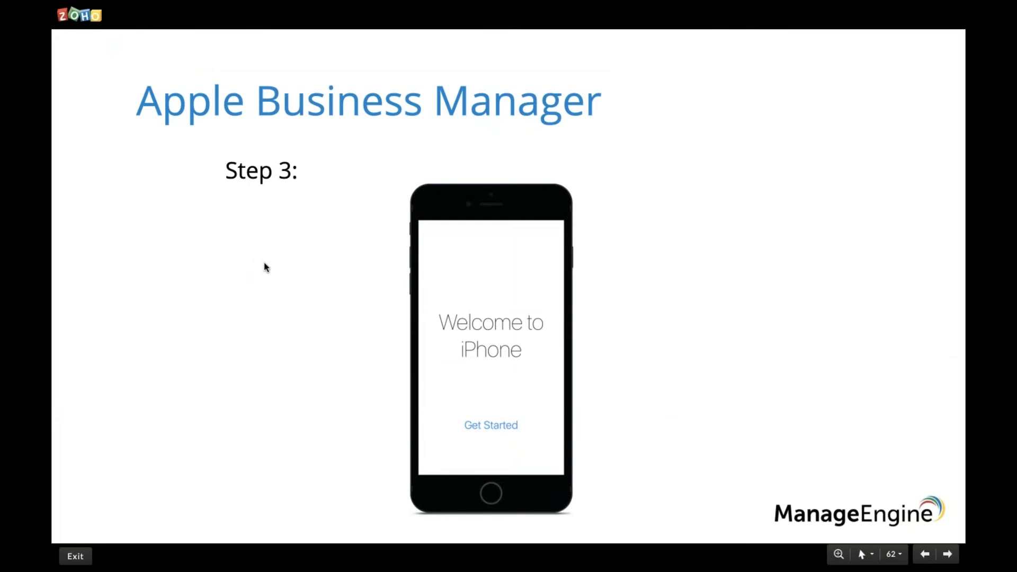
key("Right")
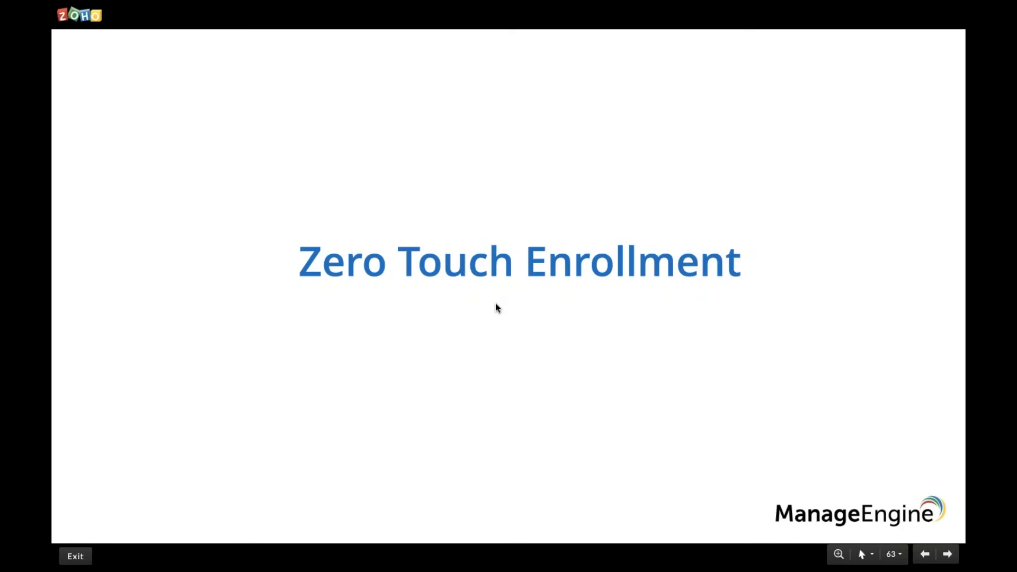
key("Right")
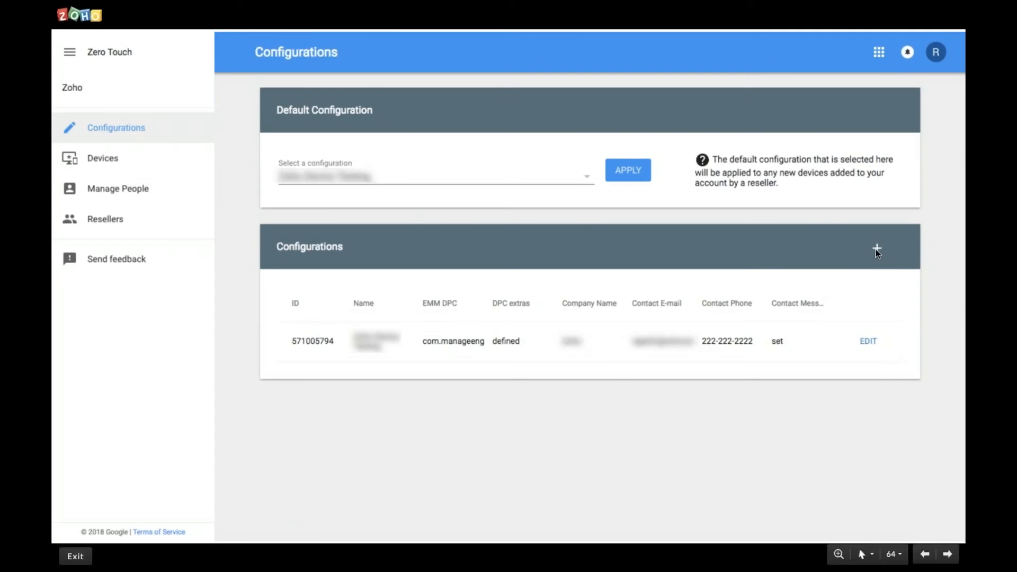
Switch to Mobile Device Manager Plus, start Zero Touch Enrollment and copy the DPC extras JSON from its enrollment steps.
key("Right")
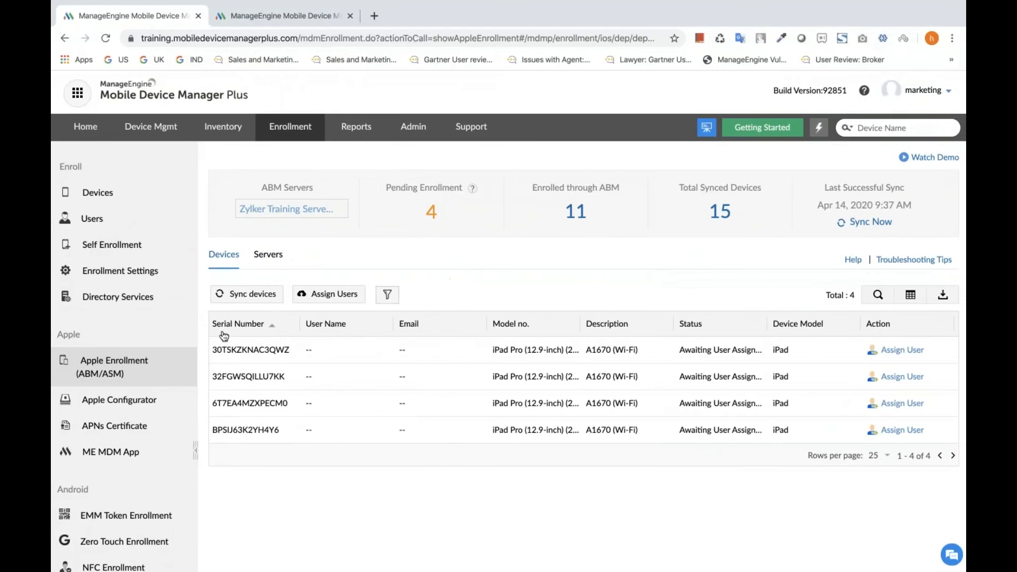
scroll(131, 371, "down", 3)
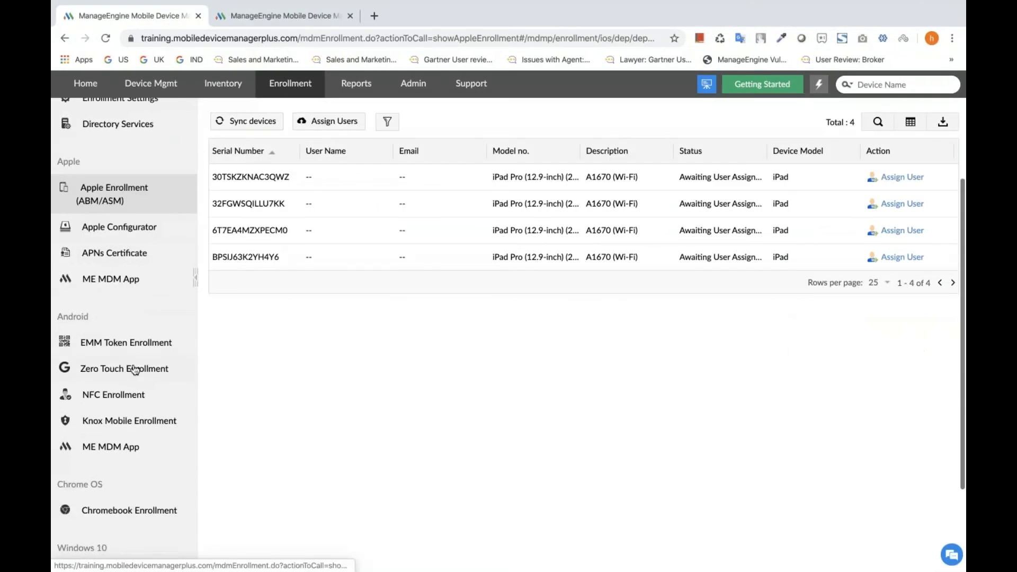
left_click(131, 370)
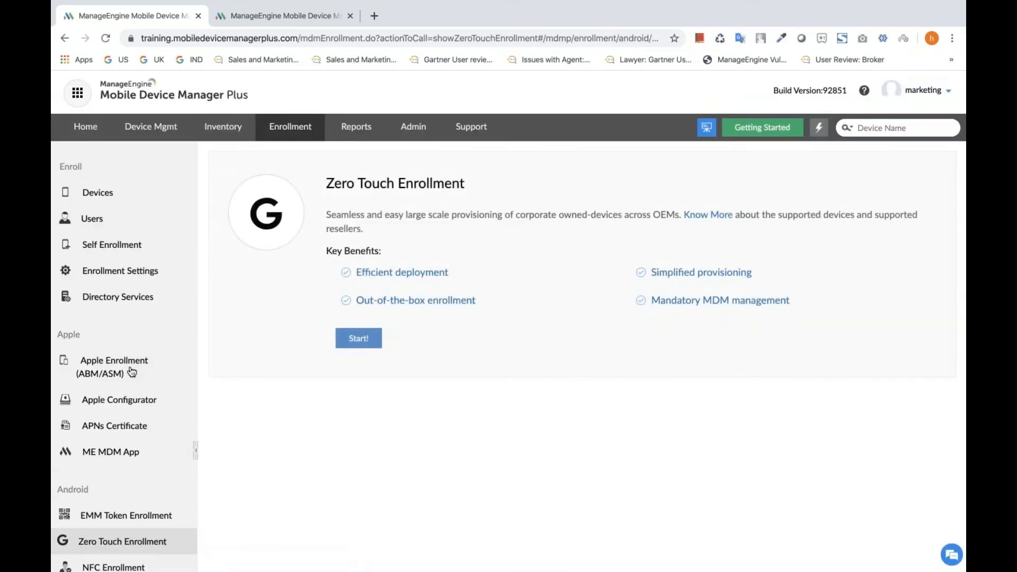
left_click(359, 339)
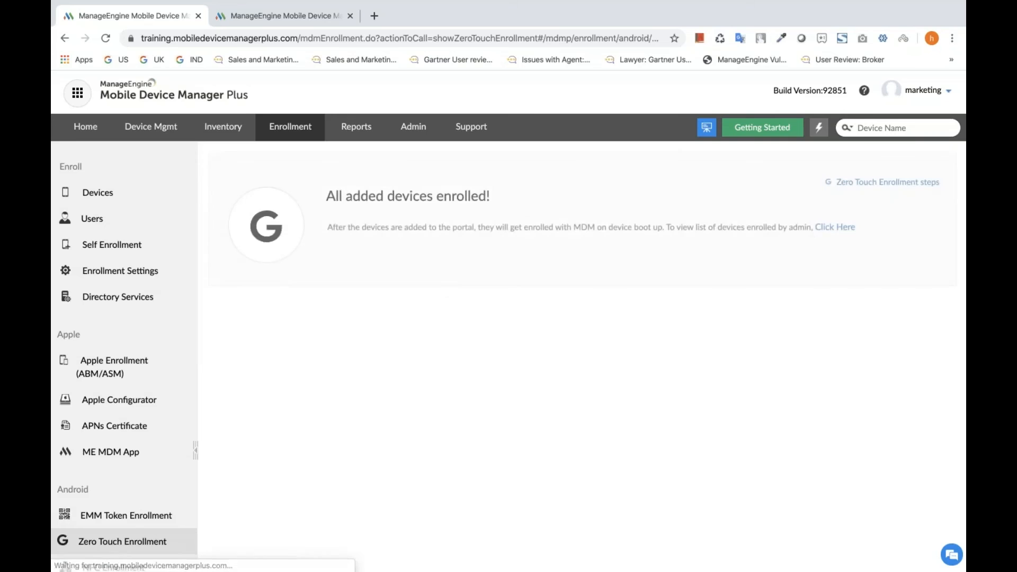
left_click(874, 186)
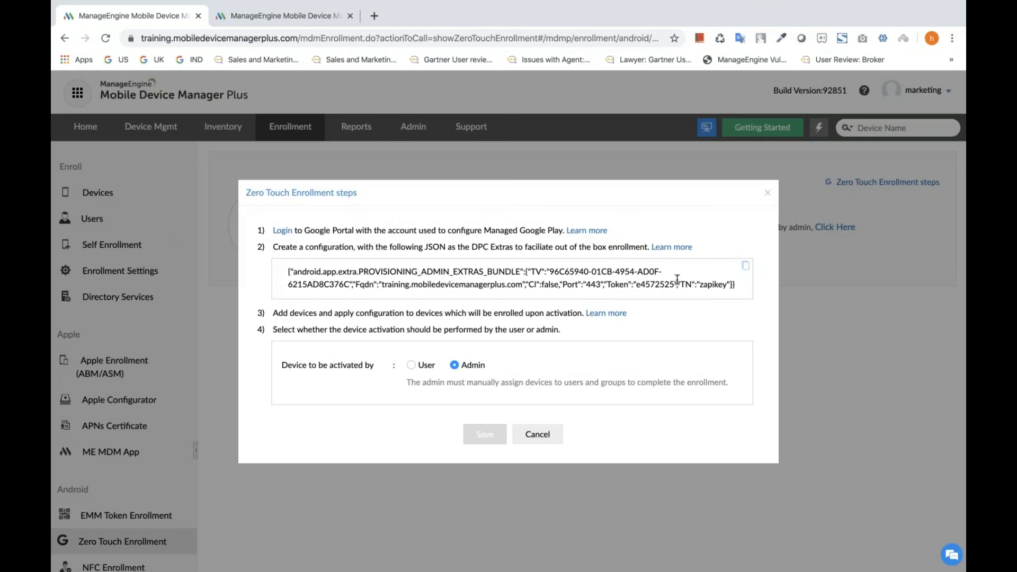
left_click(749, 270)
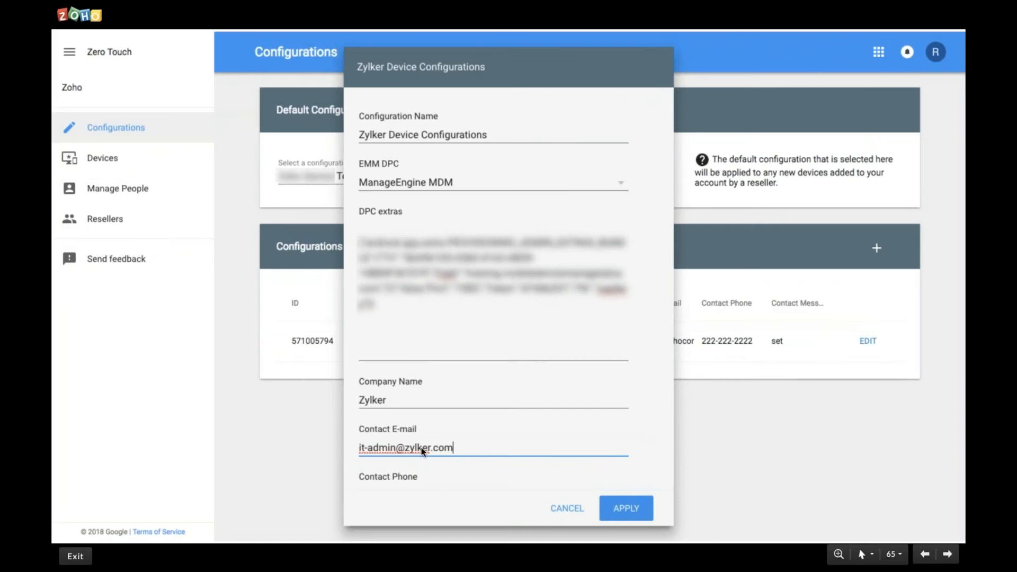
Advance the slideshow from the Zylker Device Configurations form through the Device Activation slides.
left_click(613, 507)
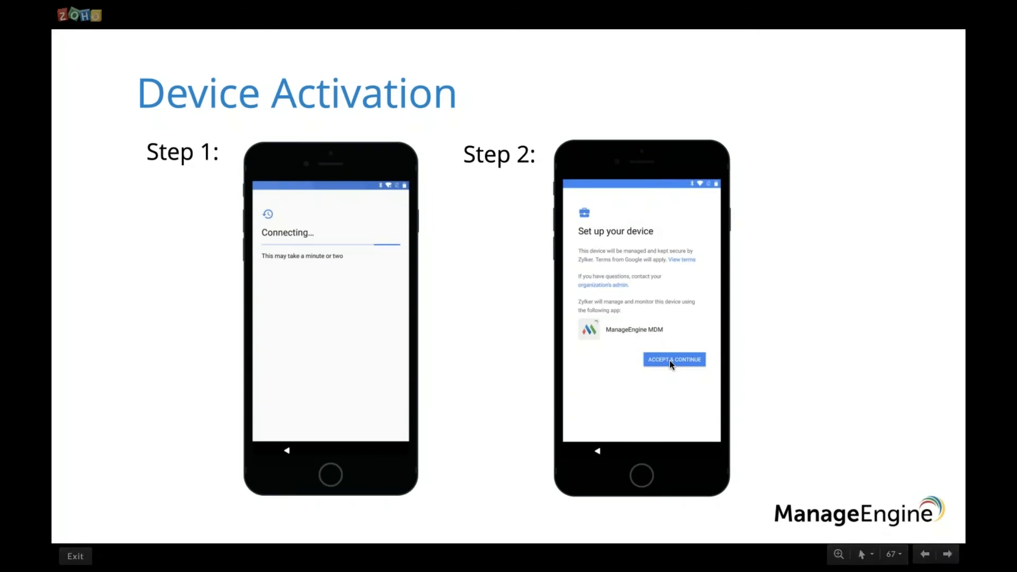
key("Right")
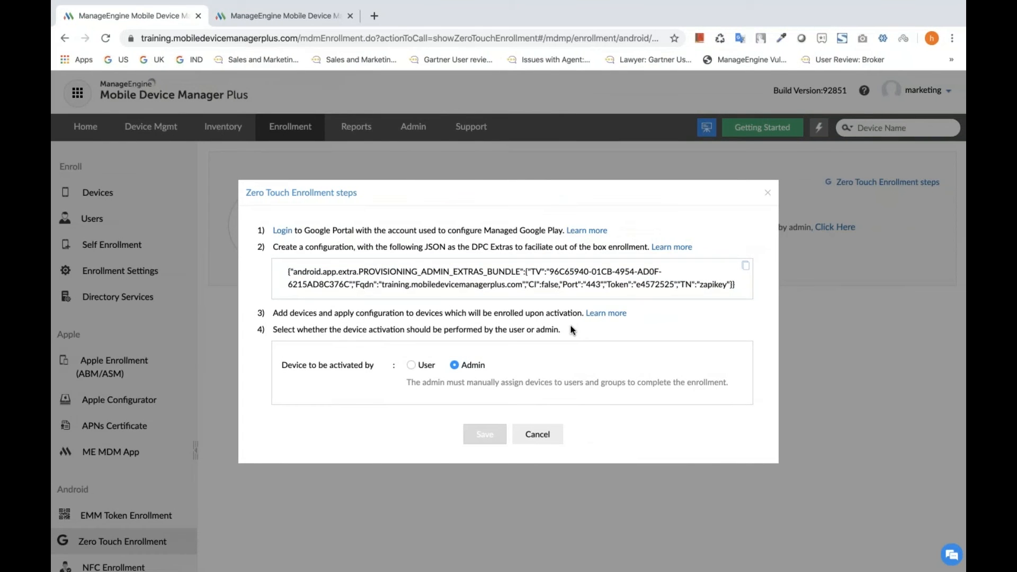
Examine the User activation option and its assignable groups, closing the Zero Touch Enrollment steps without saving.
left_click(410, 366)
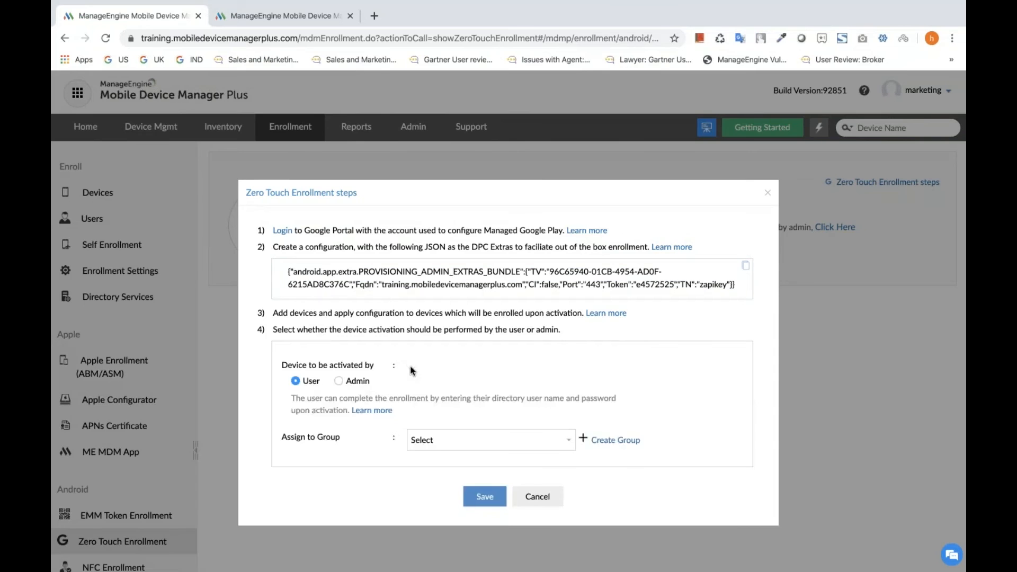
scroll(384, 375, "down", 1)
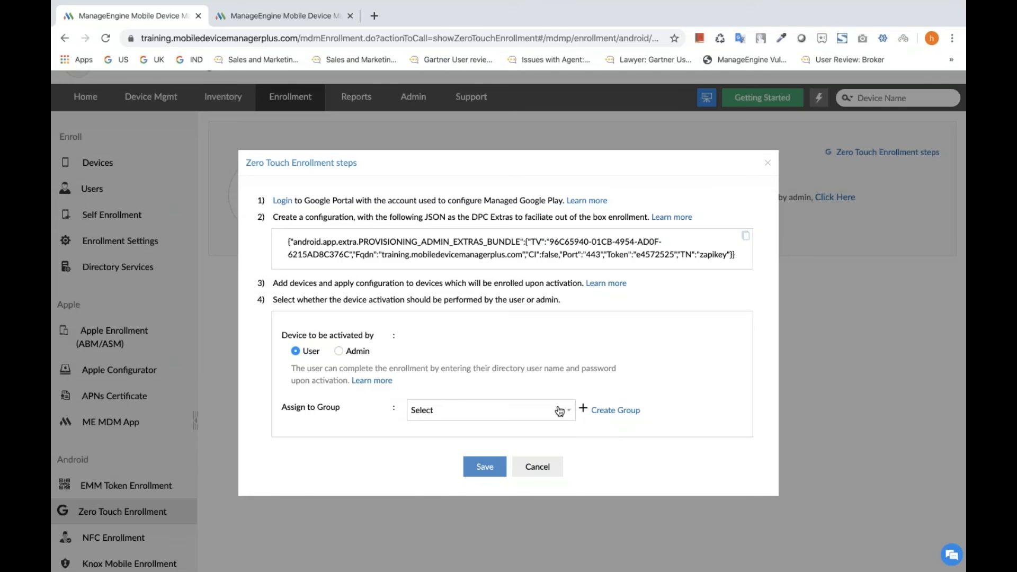
left_click(569, 416)
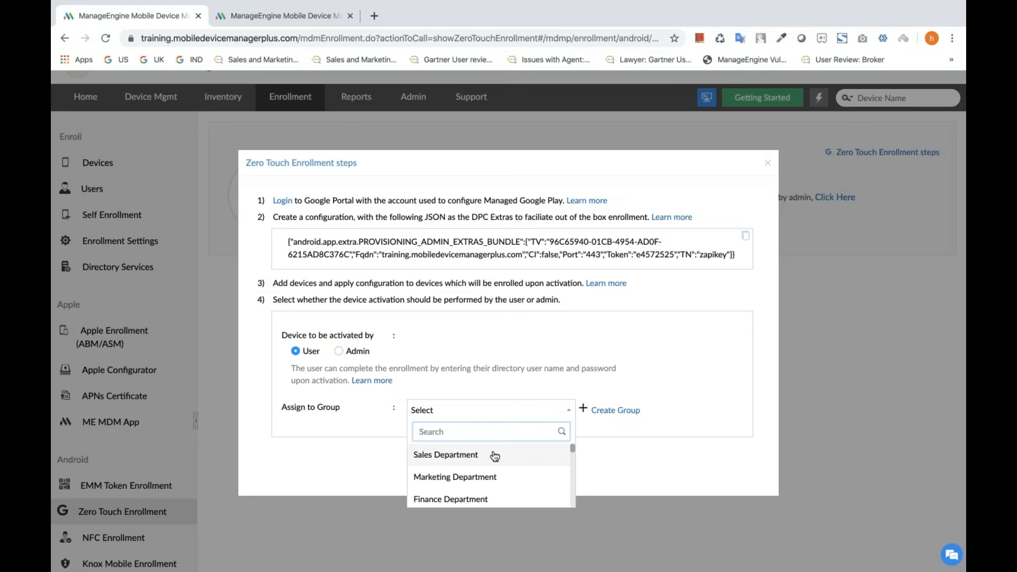
left_click(768, 164)
Switch to the Zoho slideshow and advance past Device Activation Steps 3 and 4 to the enrollment methods diagram.
key("ctrl+Left")
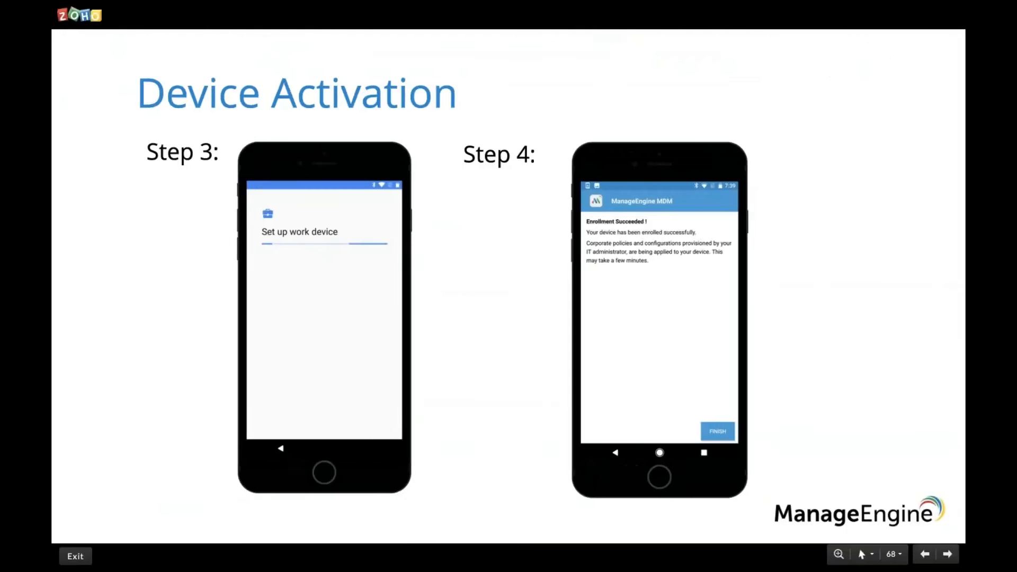
key("Right")
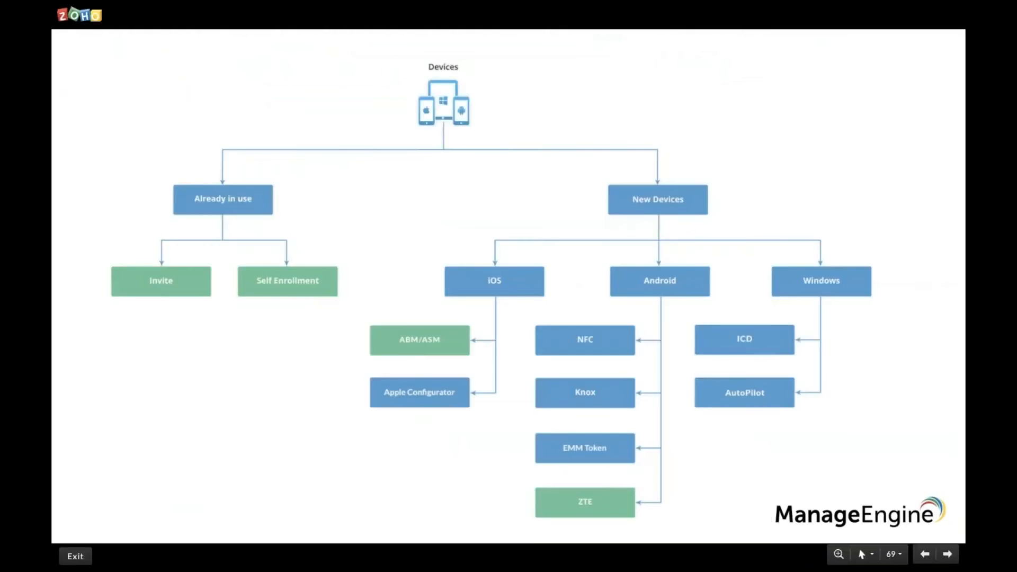
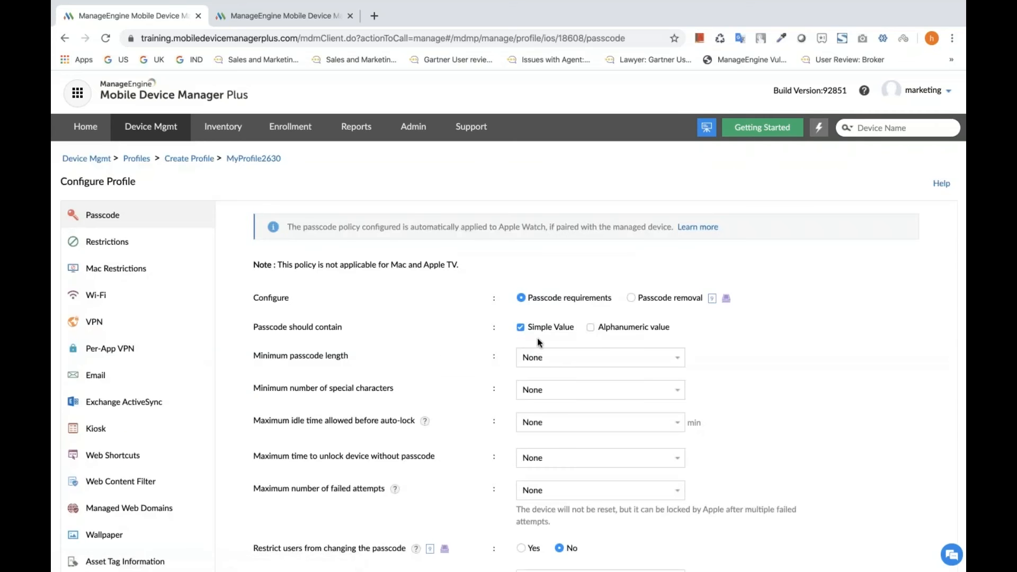
Require alphanumeric passcodes with a minimum length of 6 and at least 2 special characters in the Apple profile's Passcode policy.
scroll(432, 318, "down", 1)
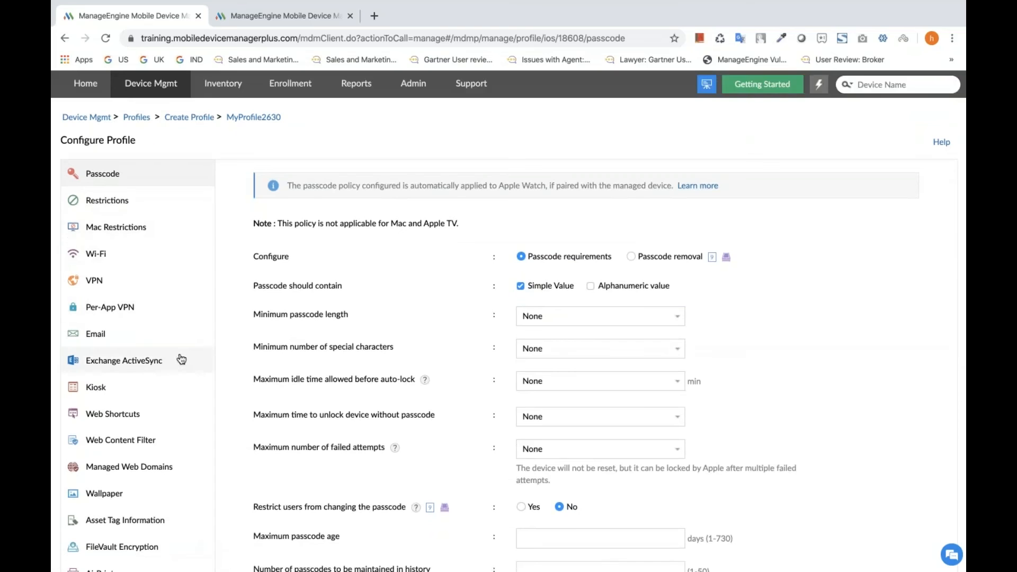
scroll(181, 359, "down", 2)
scroll(181, 359, "down", 6)
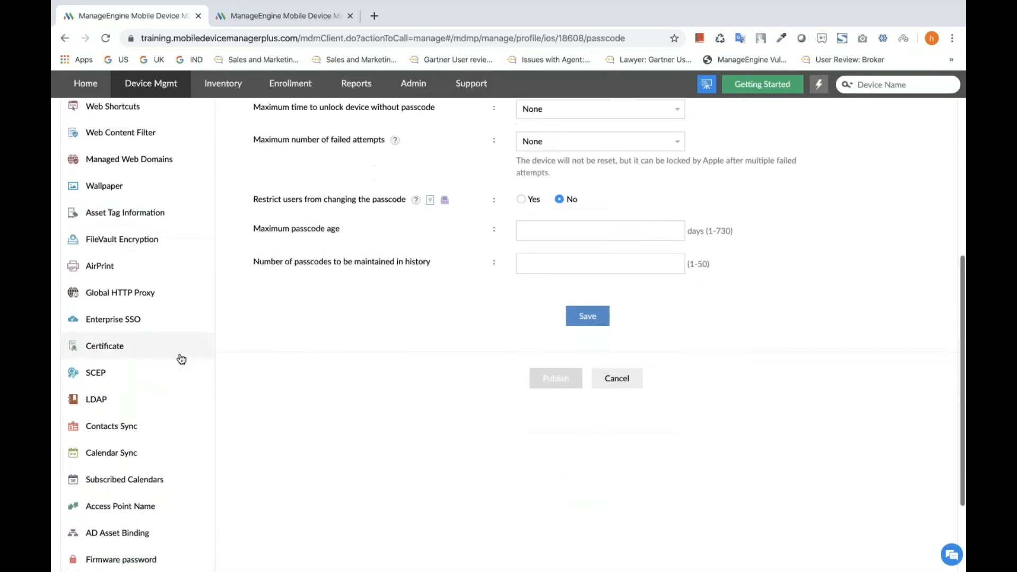
scroll(181, 359, "up", 8)
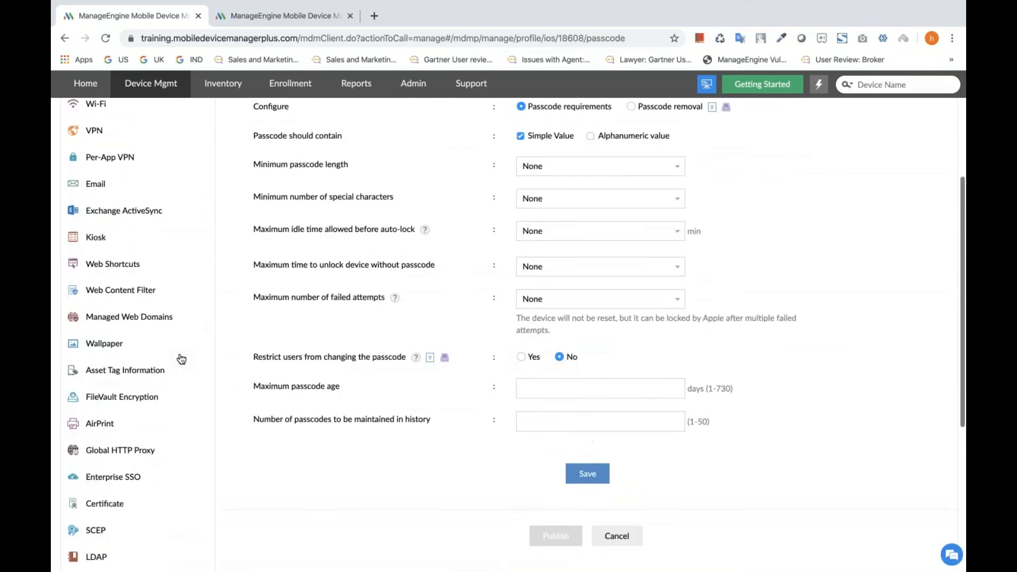
scroll(181, 360, "up", 1)
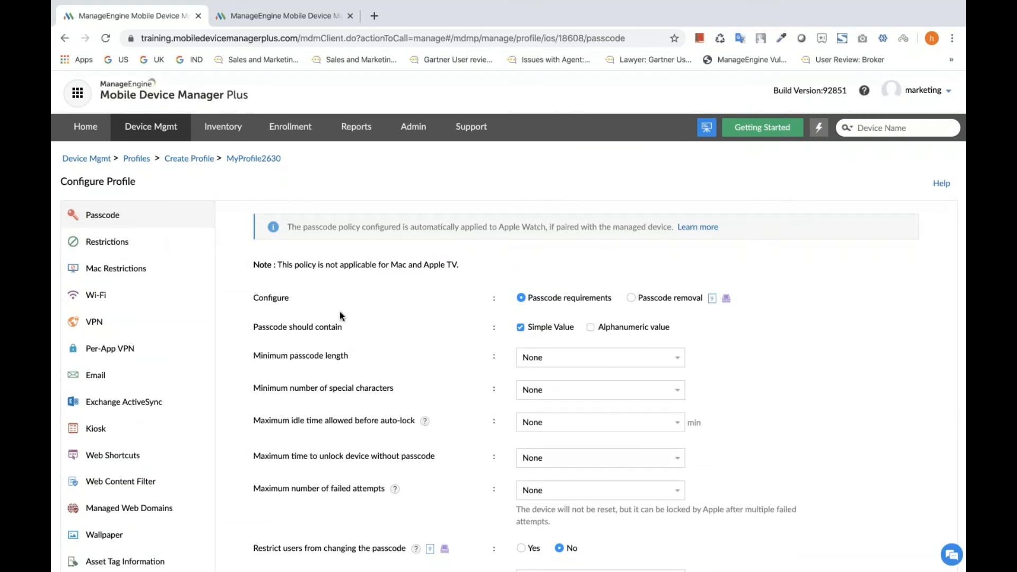
scroll(390, 357, "down", 2)
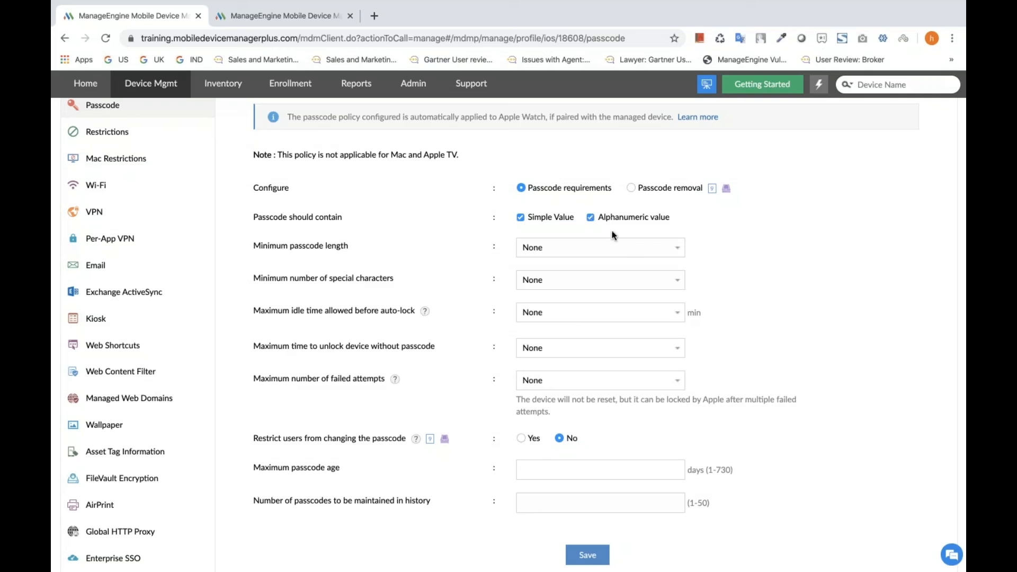
left_click(659, 252)
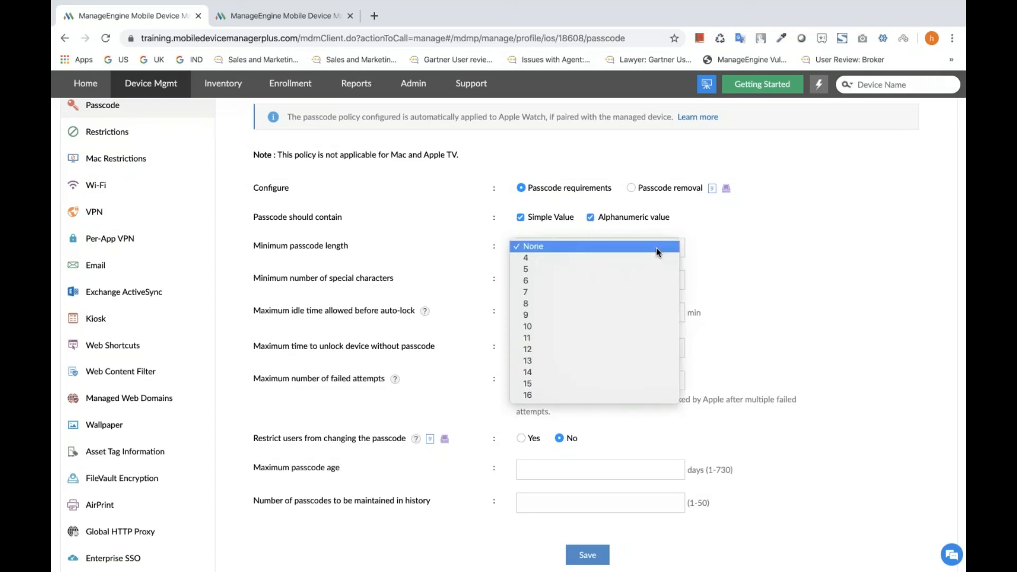
left_click(631, 282)
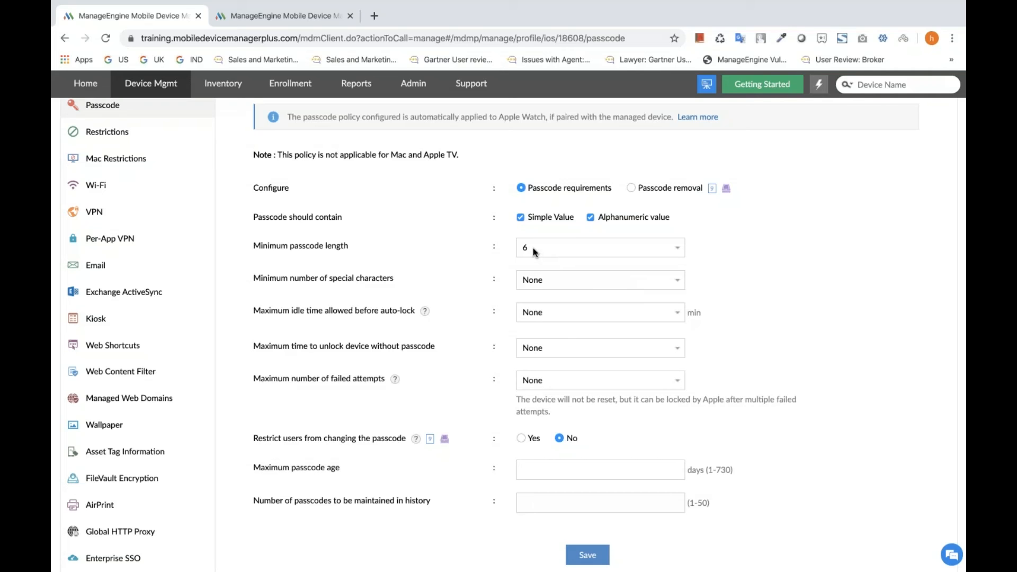
left_click(534, 279)
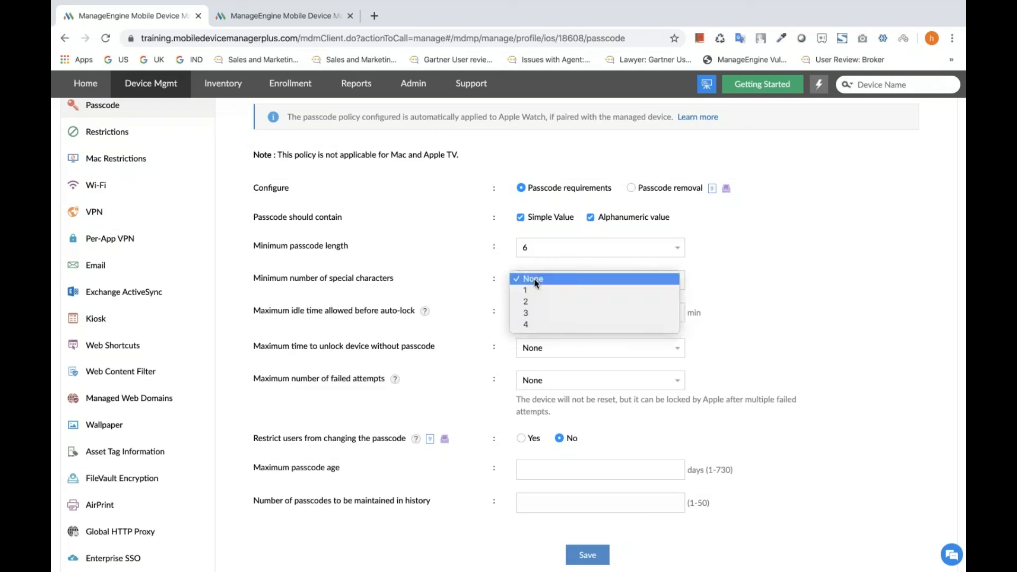
left_click(532, 303)
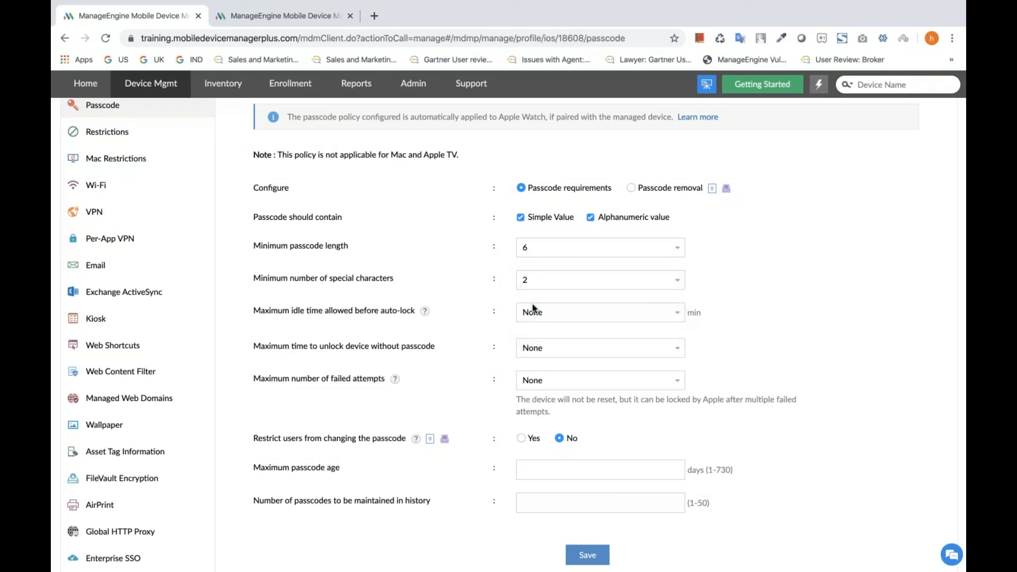
Set the passcode policy's maximum number of failed attempts to 5.
scroll(508, 393, "down", 1)
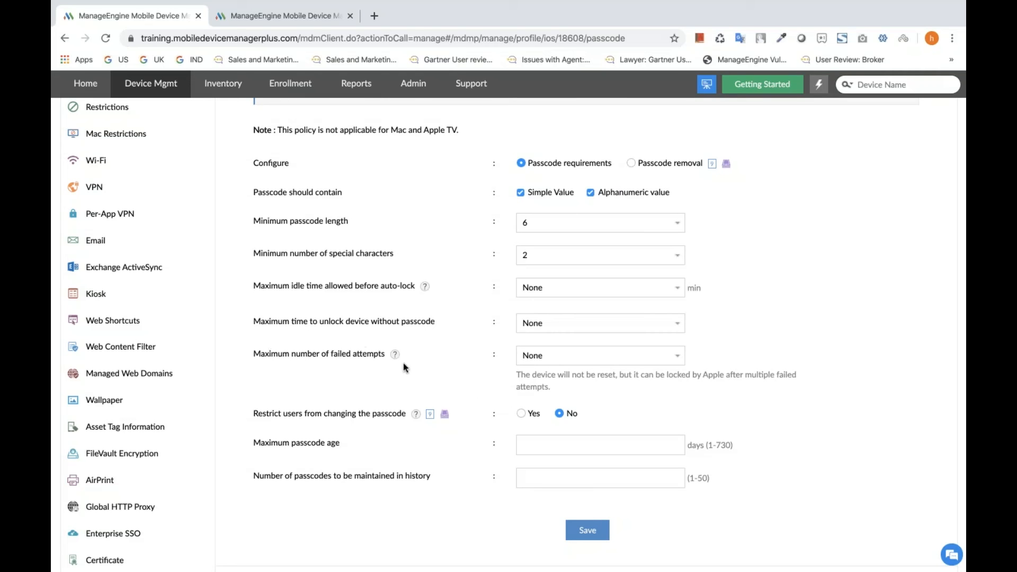
left_click(673, 360)
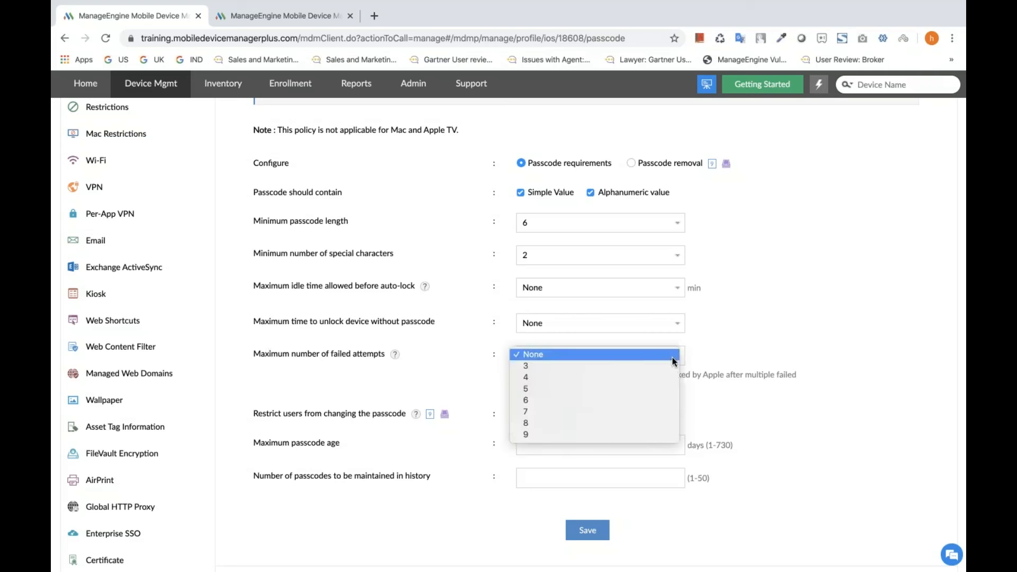
left_click(640, 389)
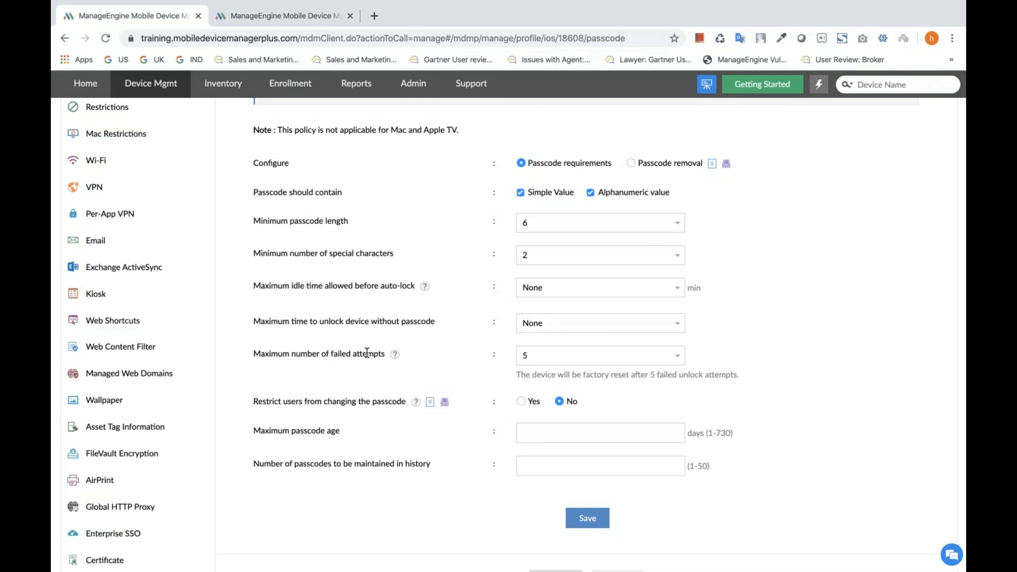
Try out restricting users from changing the passcode and the Passcode removal option, restoring the original choice for each.
scroll(371, 368, "down", 1)
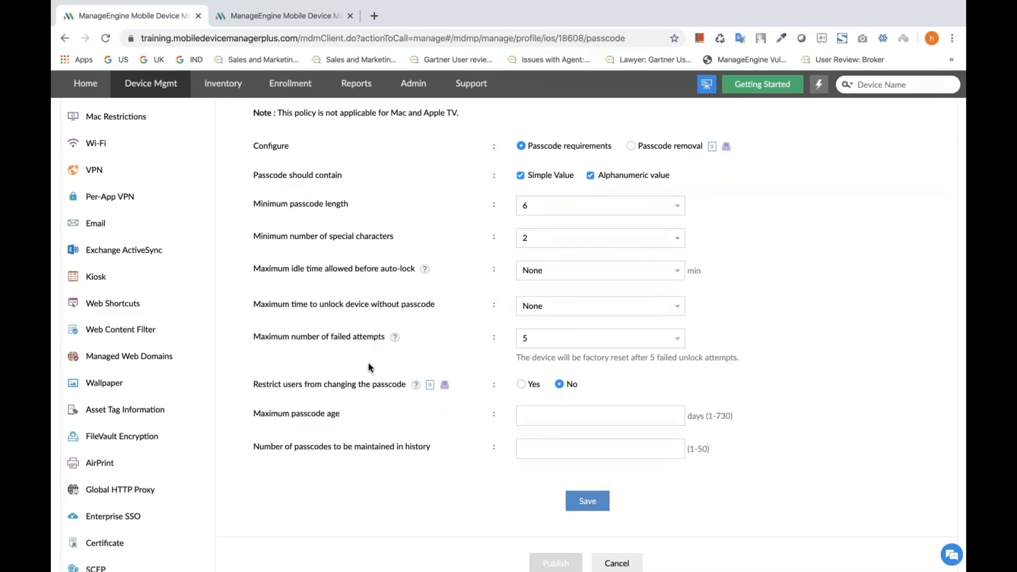
scroll(386, 373, "down", 1)
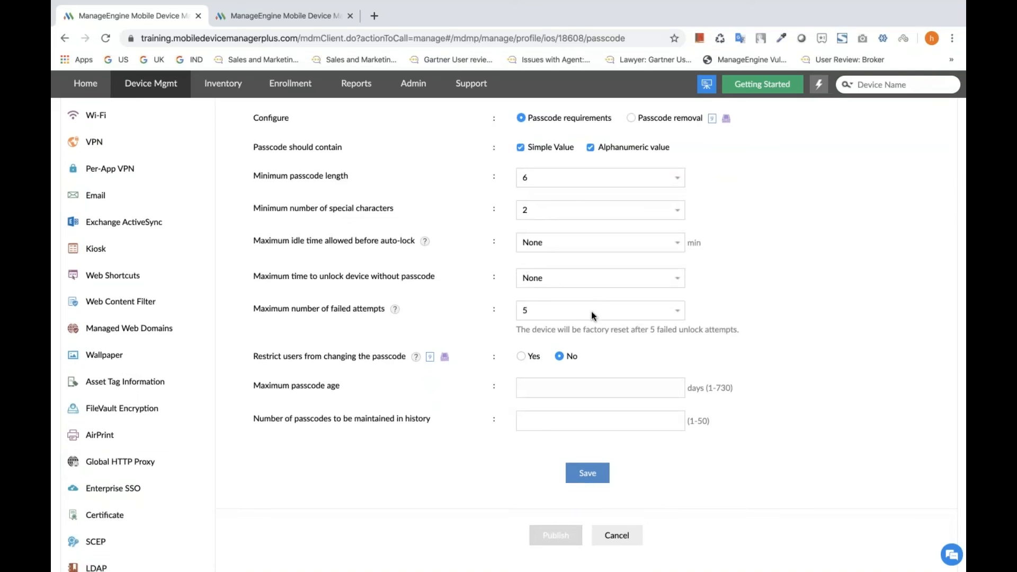
left_click(519, 356)
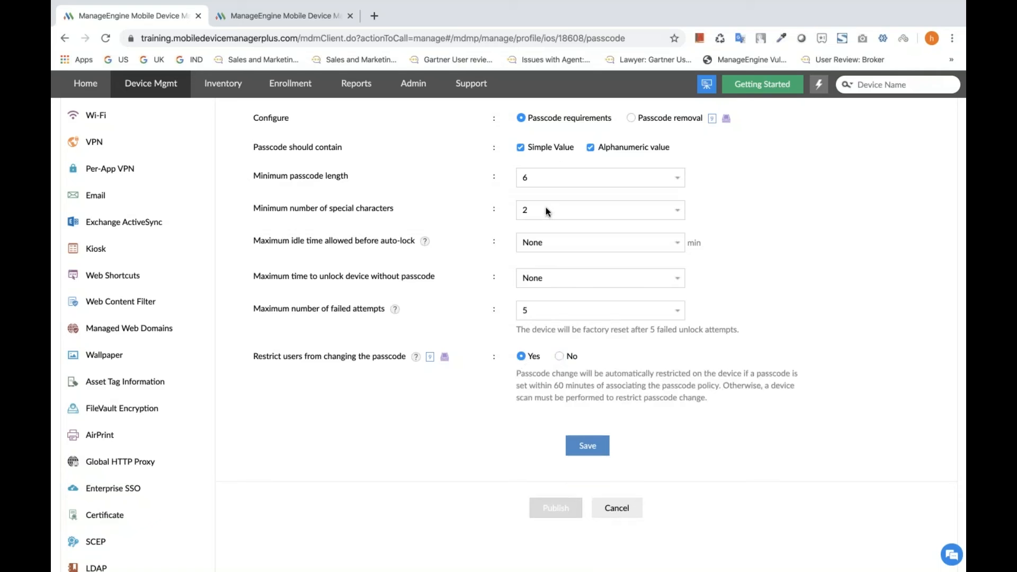
left_click(560, 355)
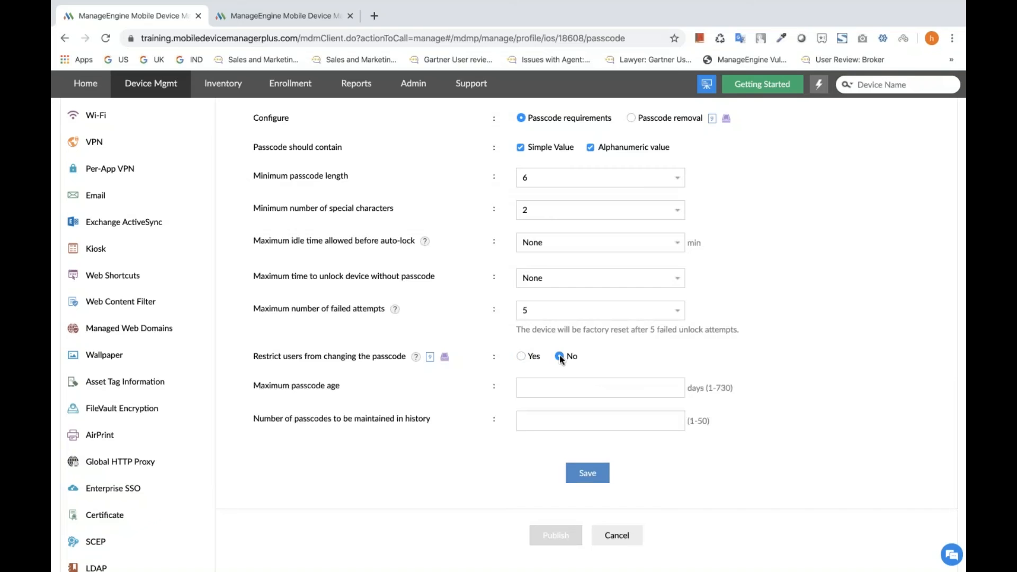
scroll(561, 359, "up", 2)
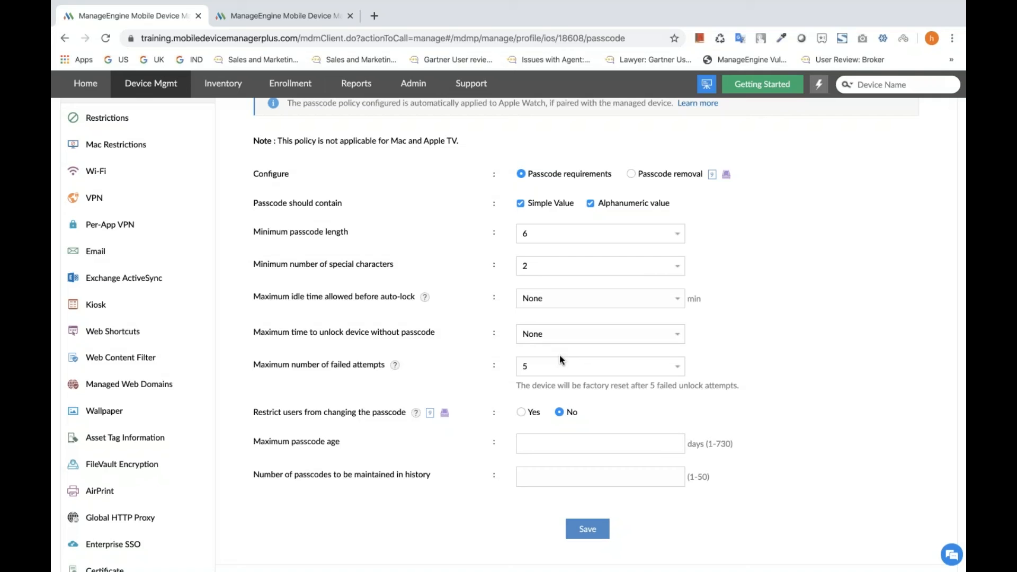
left_click(630, 175)
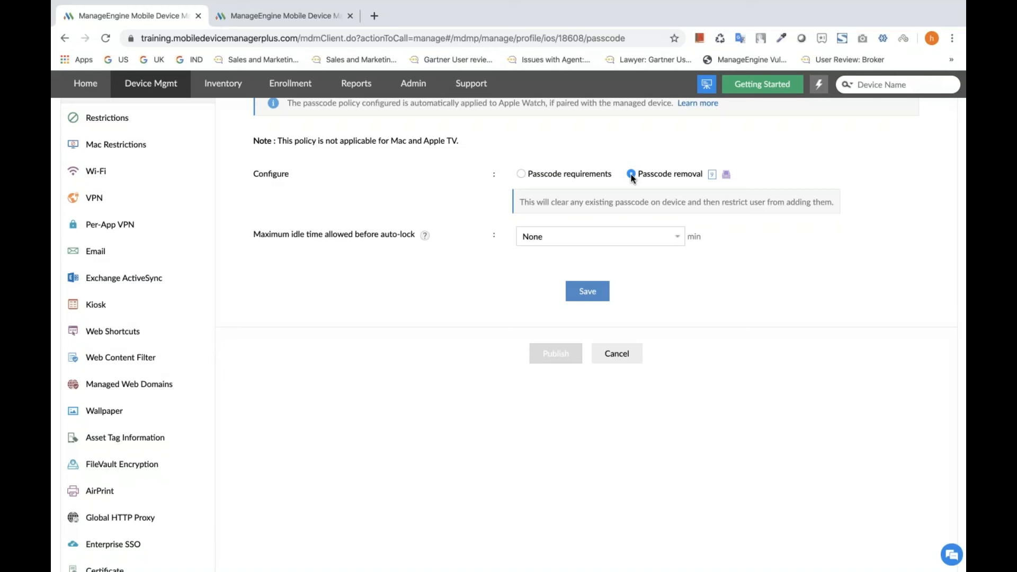
left_click(521, 174)
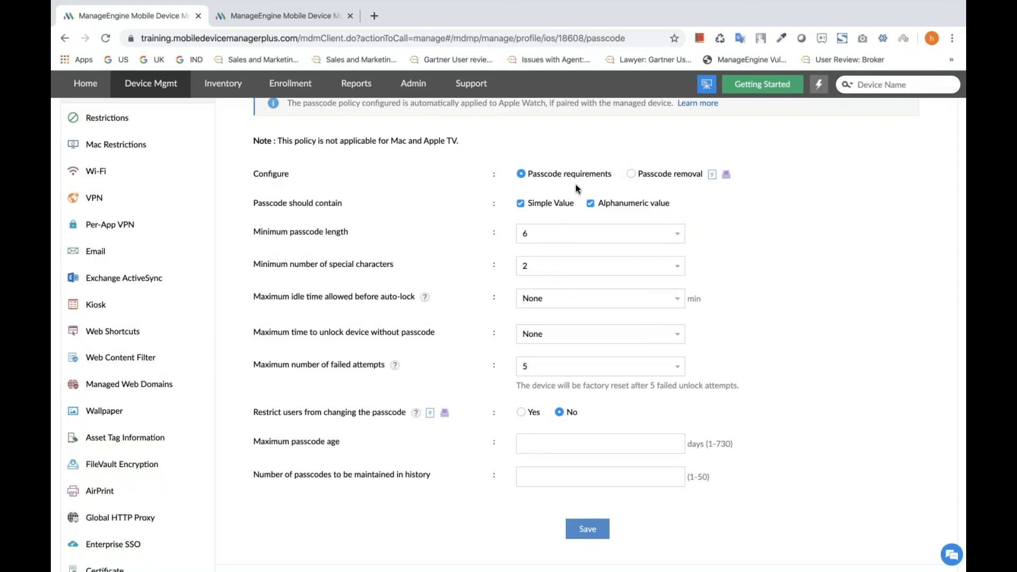
Save the passcode policy and publish the profile MyProfile2630.
scroll(576, 186, "down", 4)
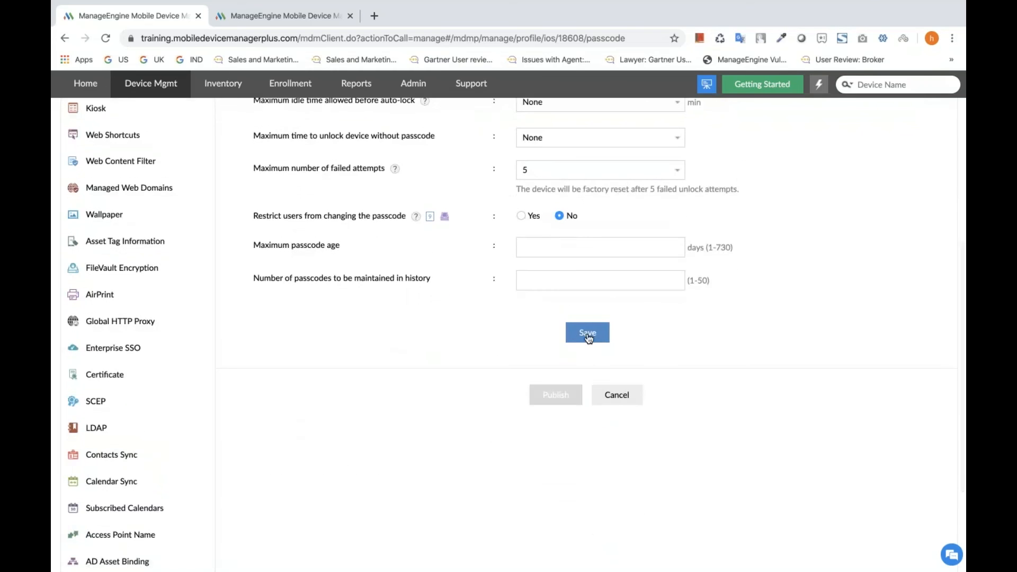
left_click(588, 333)
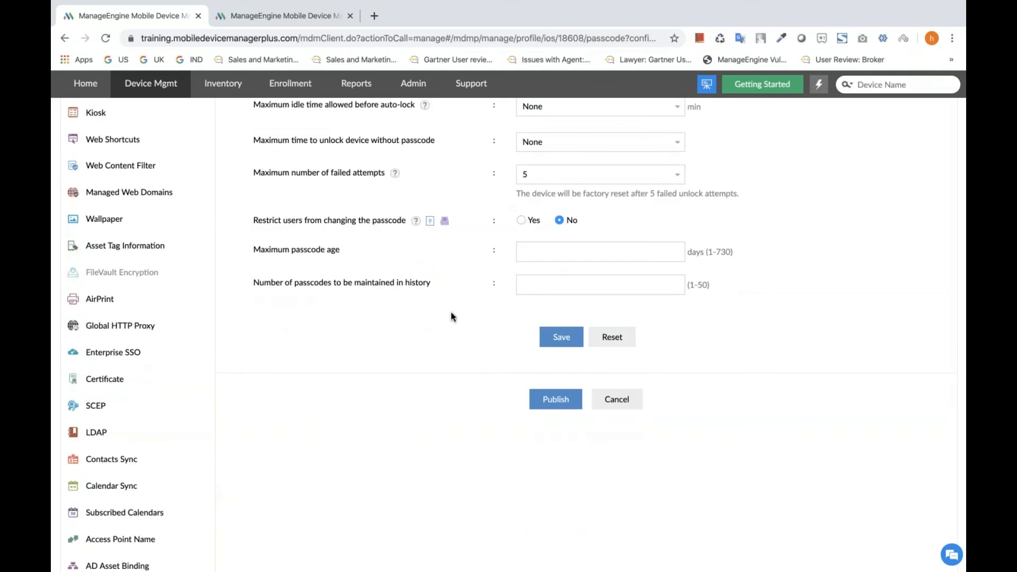
left_click(555, 406)
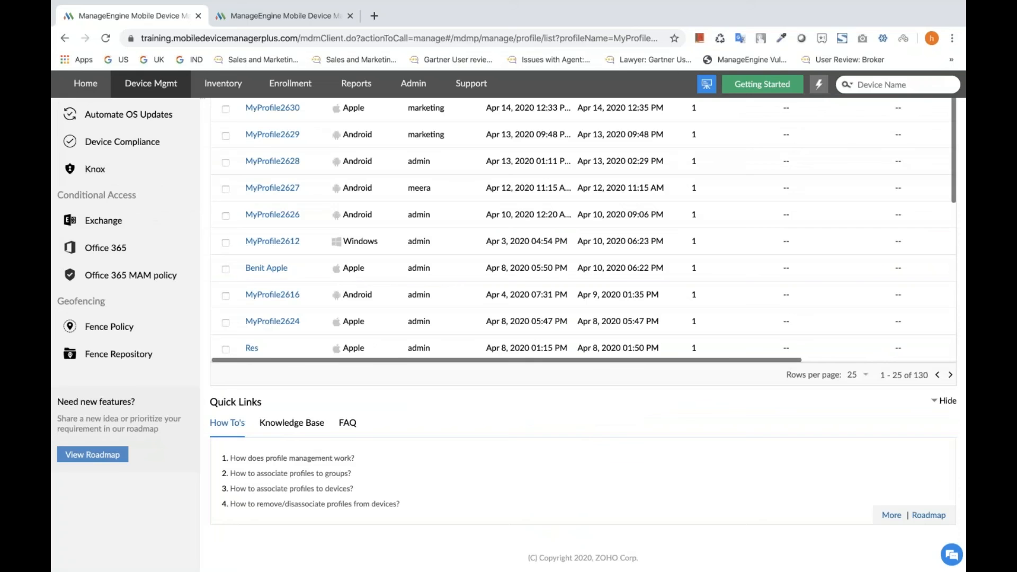
Filter the device list under Groups & Devices to the Apple platform.
scroll(553, 399, "up", 3)
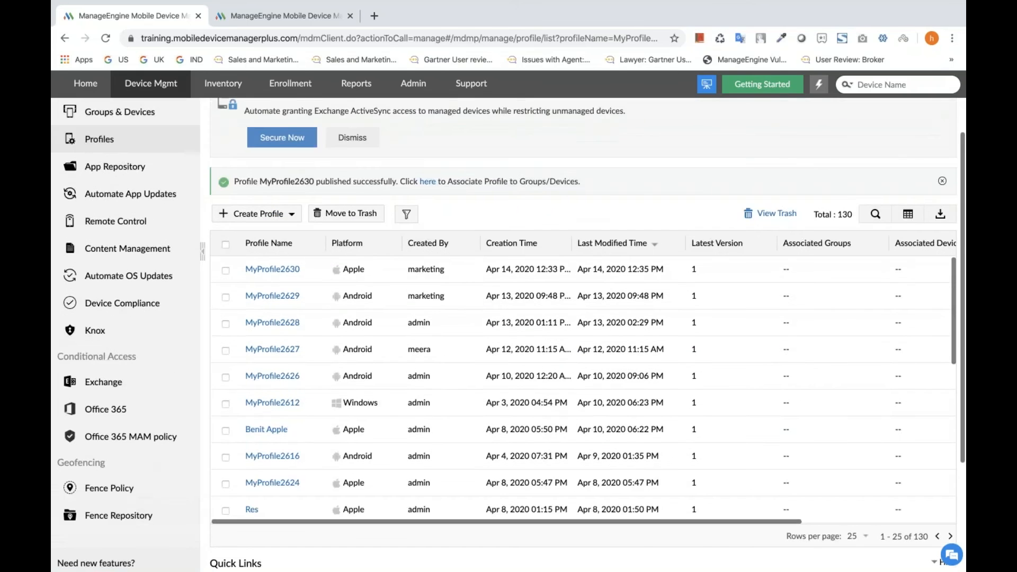
scroll(553, 399, "up", 1)
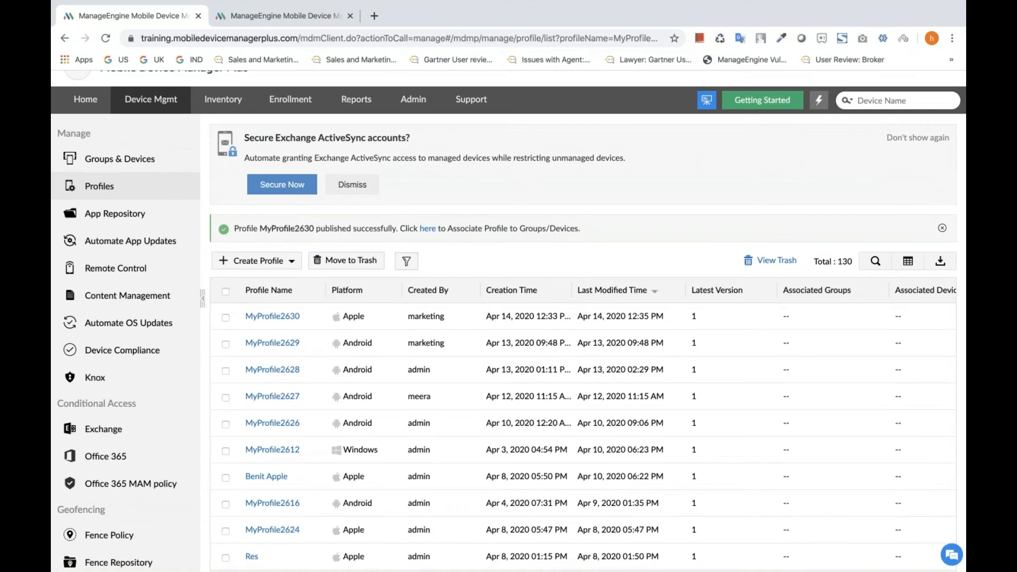
left_click(119, 160)
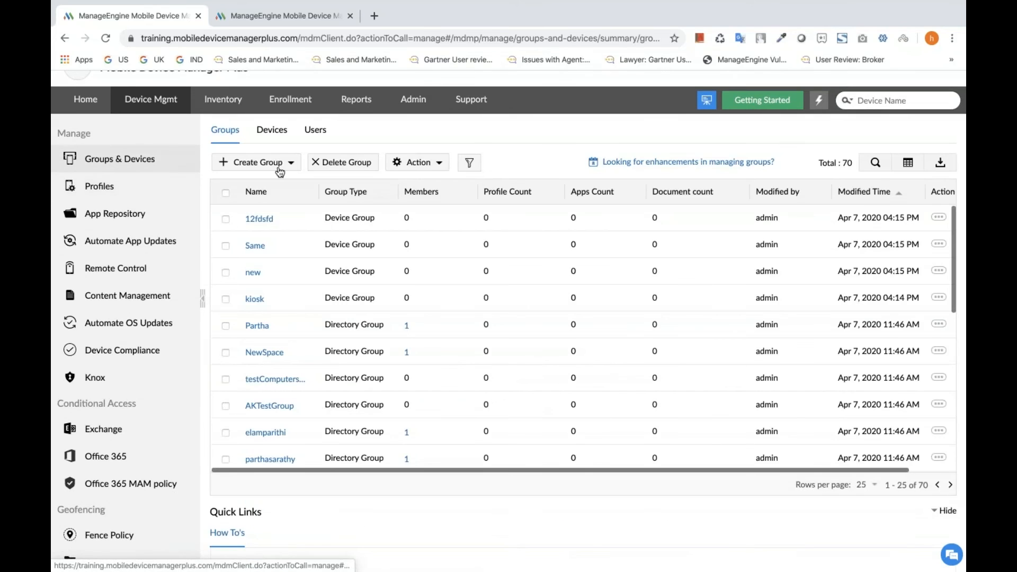
left_click(272, 131)
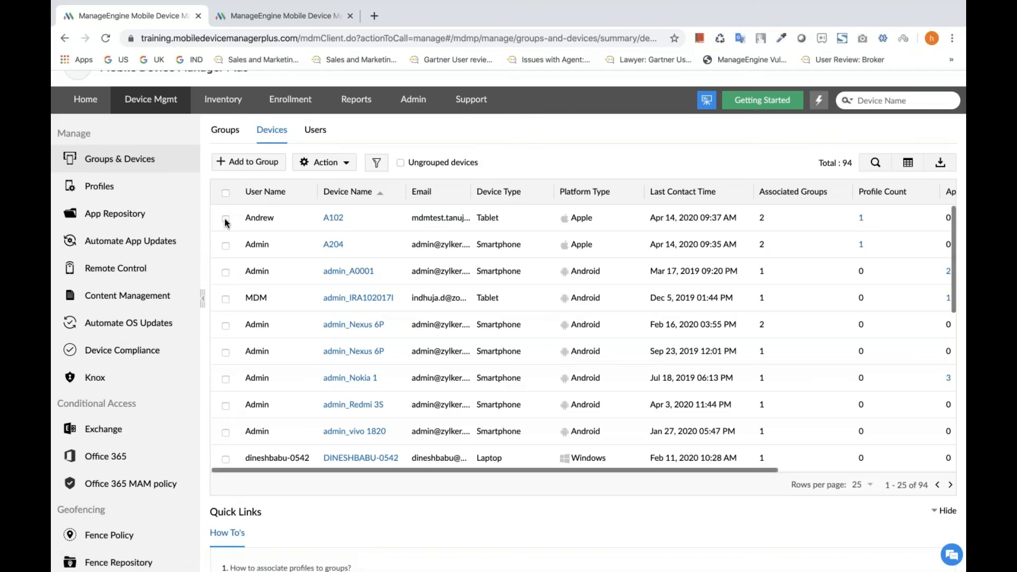
left_click(376, 163)
mouse_move(401, 180)
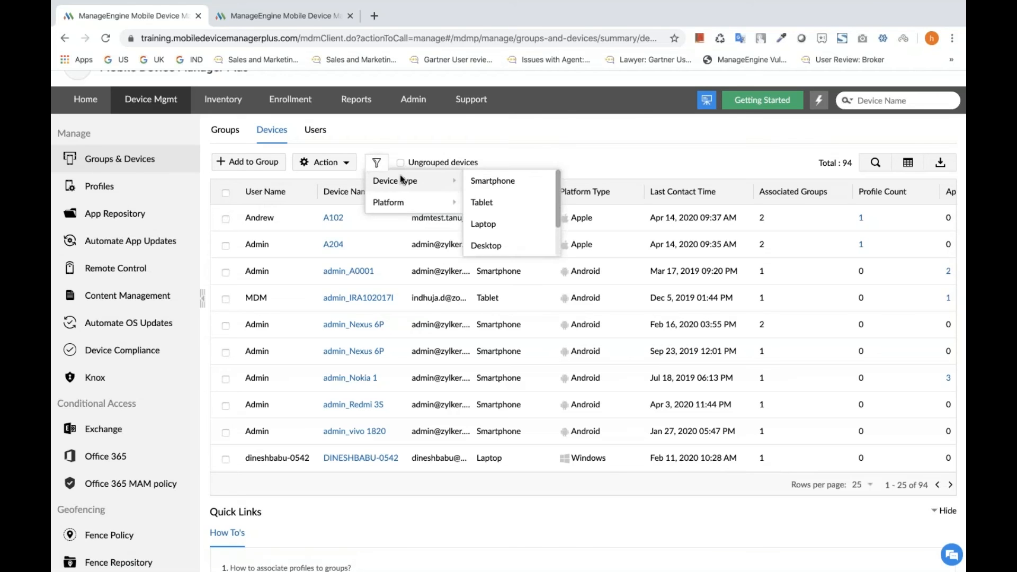
mouse_move(412, 206)
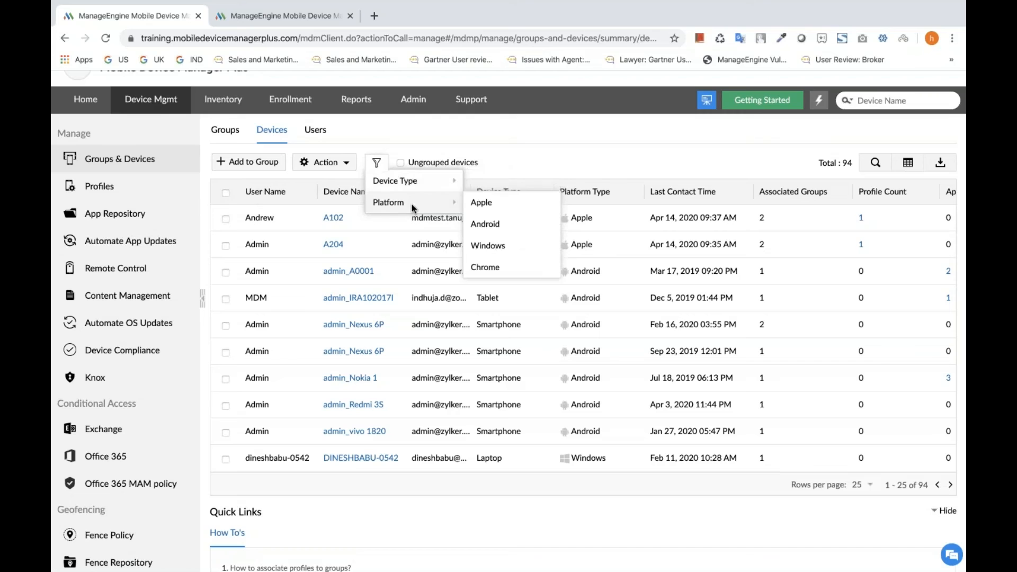
left_click(488, 209)
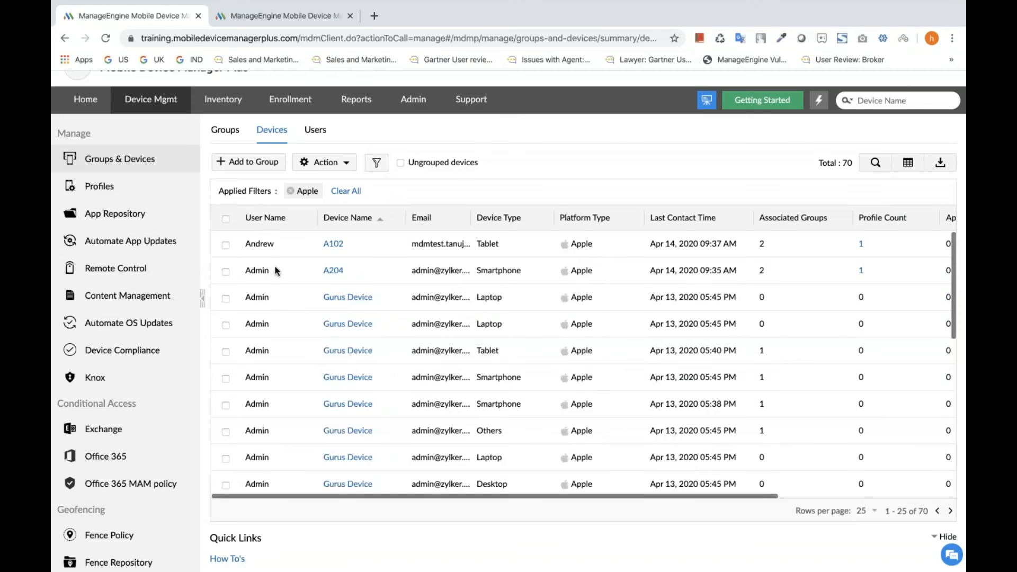
Try associating the Apple Basic profile with device A102, closing the profile selection and deselecting the device.
scroll(275, 270, "right", 5)
scroll(275, 270, "left", 5)
left_click(225, 245)
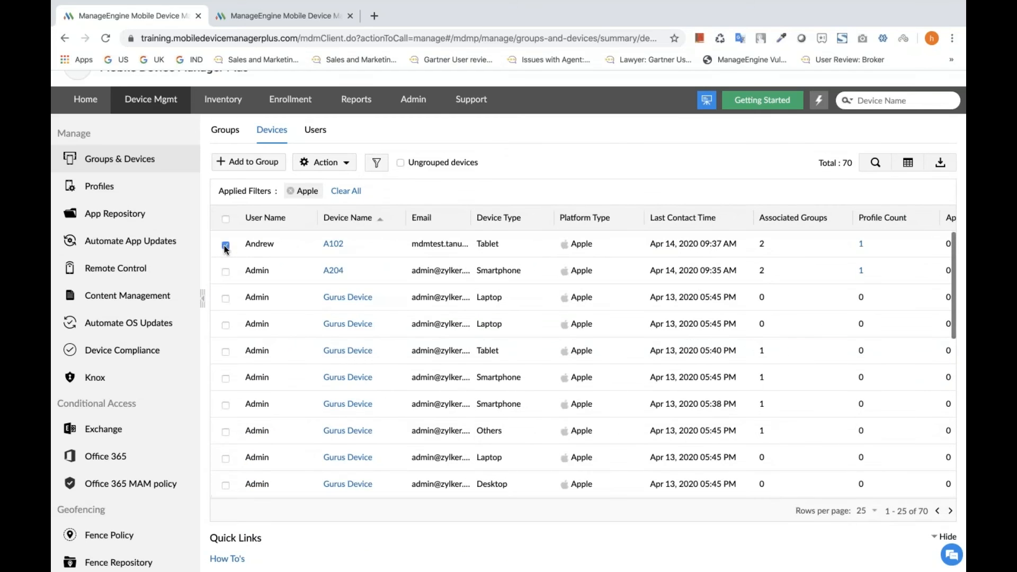
left_click(350, 165)
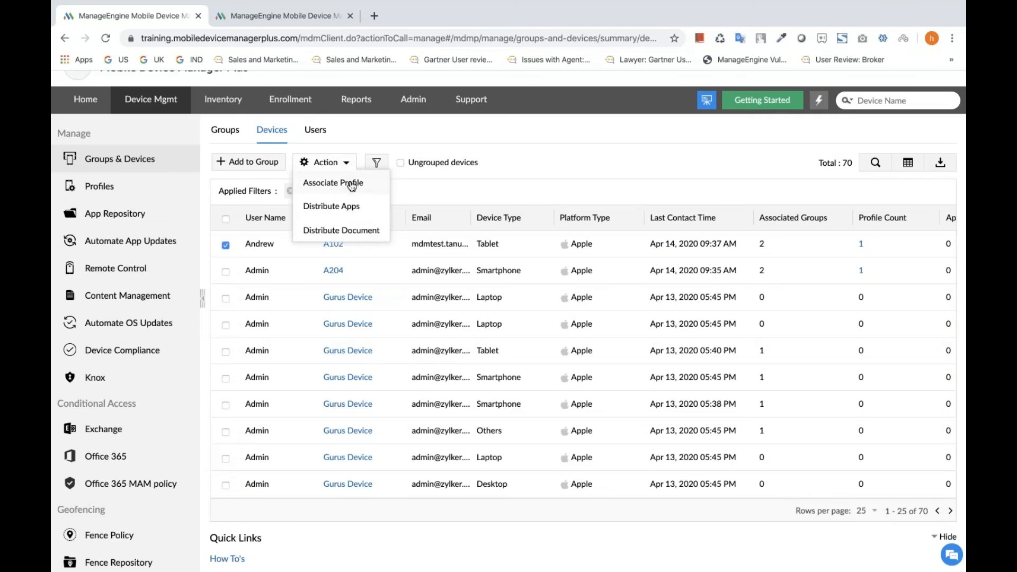
left_click(352, 184)
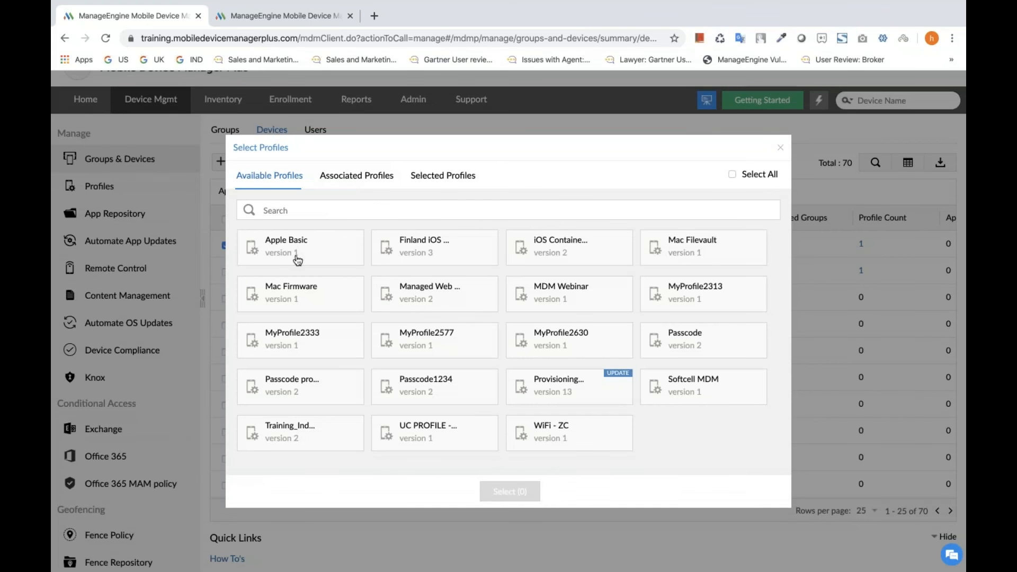
left_click(298, 259)
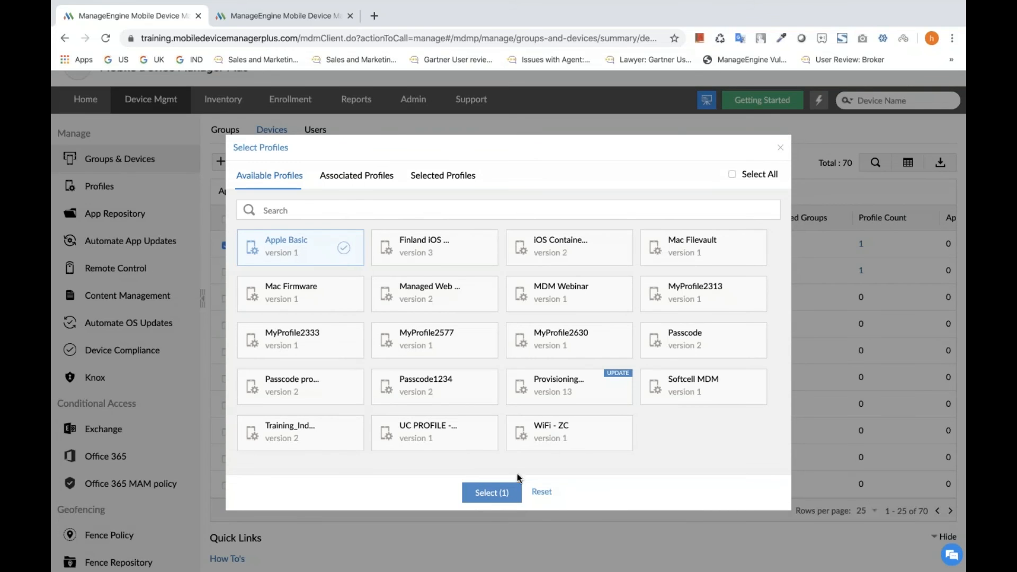
left_click(780, 151)
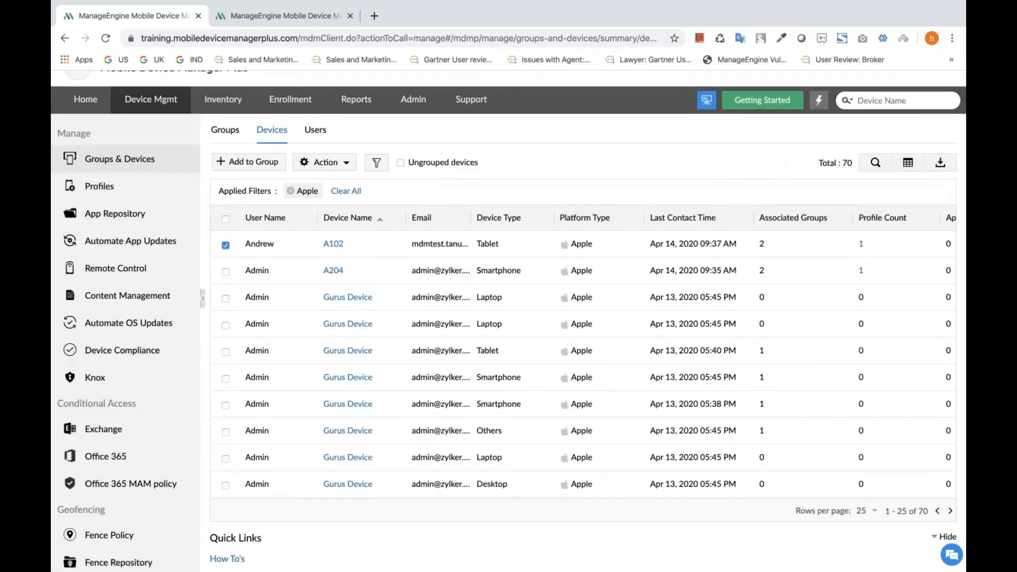
left_click(226, 245)
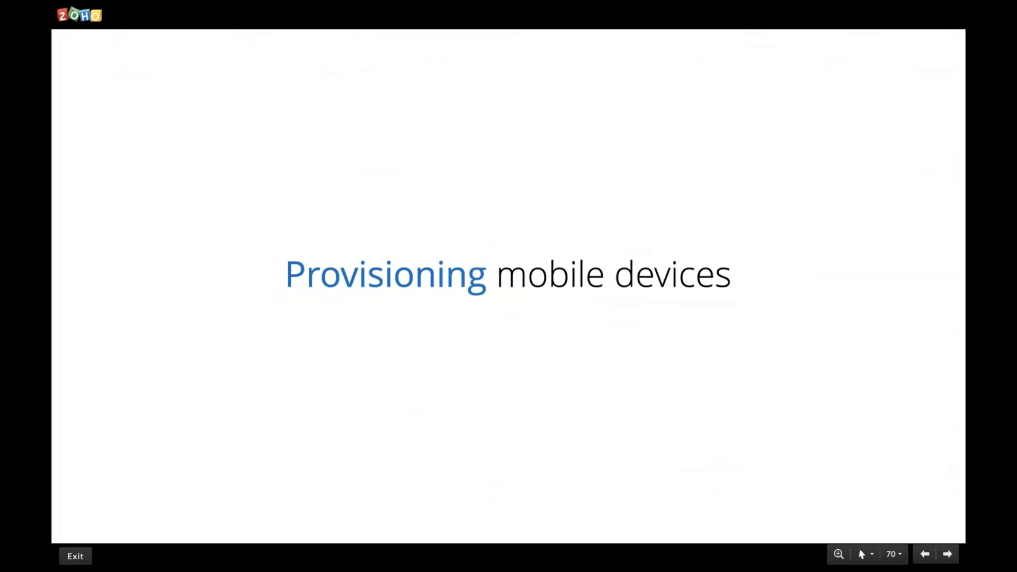
key("Right")
key("Right")
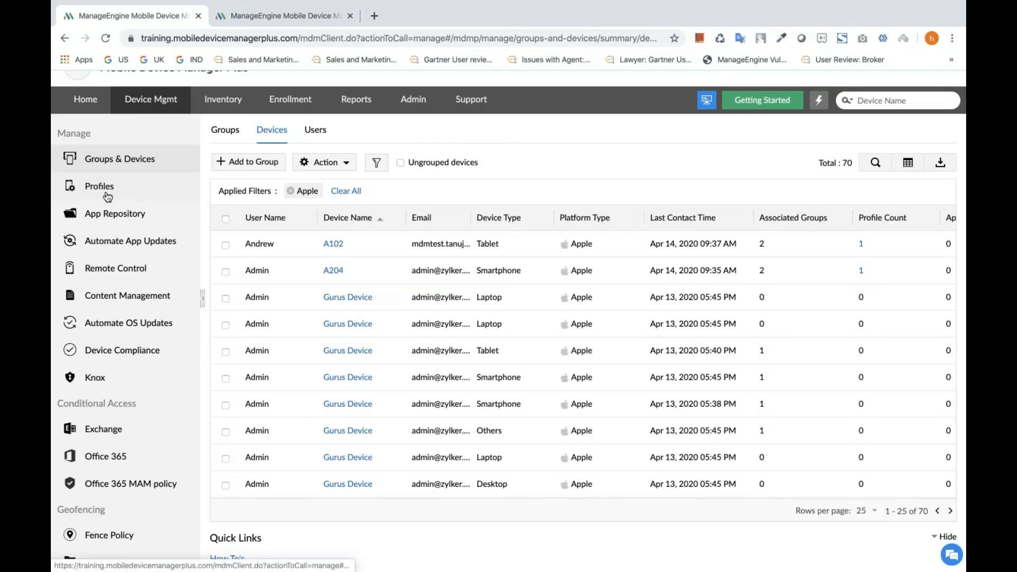
Open the published Apple profile MyProfile2630 from the profile list for modification, continuing to its policy configuration with its name kept.
left_click(108, 196)
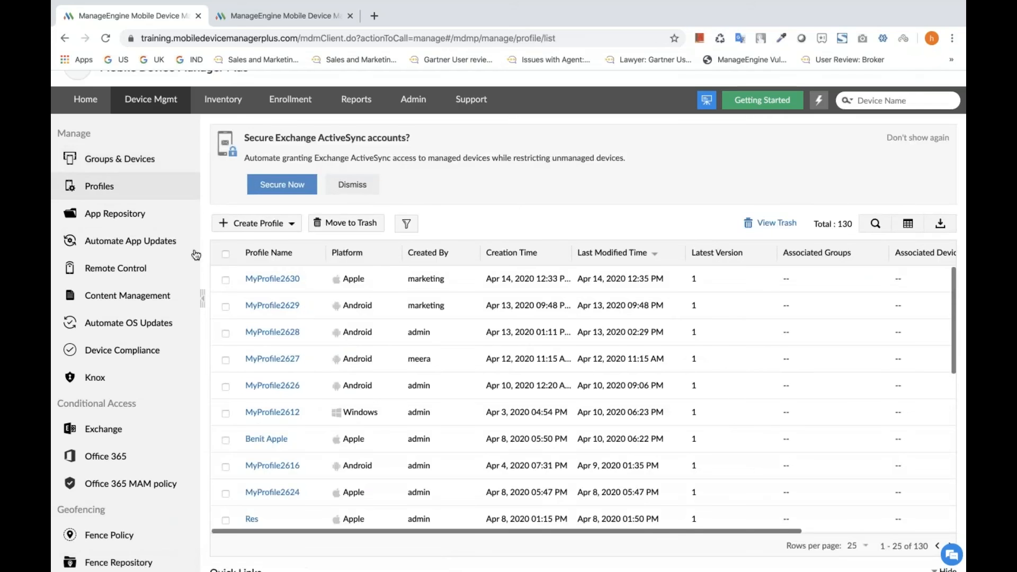
scroll(564, 318, "right", 5)
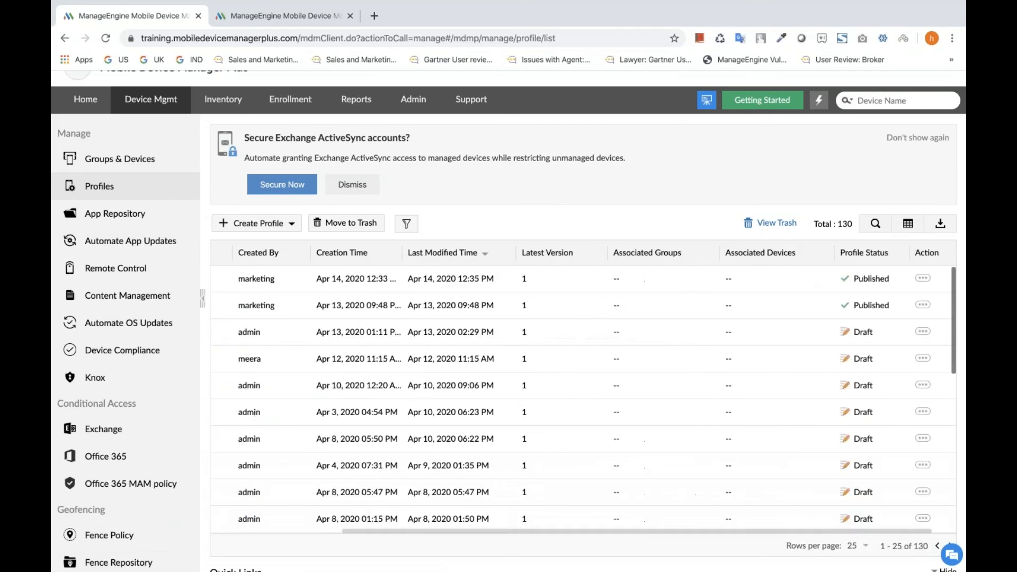
left_click(897, 278)
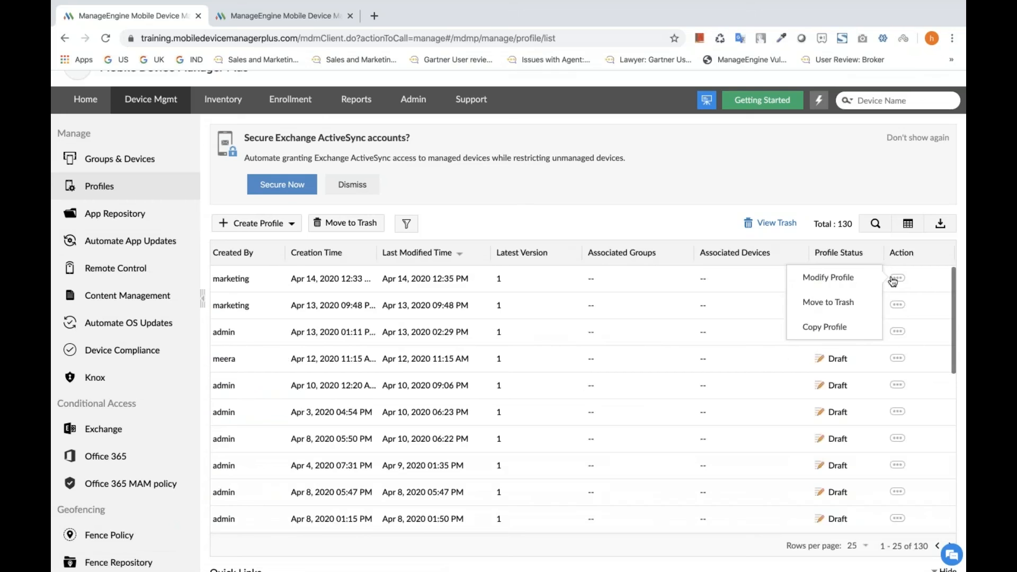
left_click(828, 278)
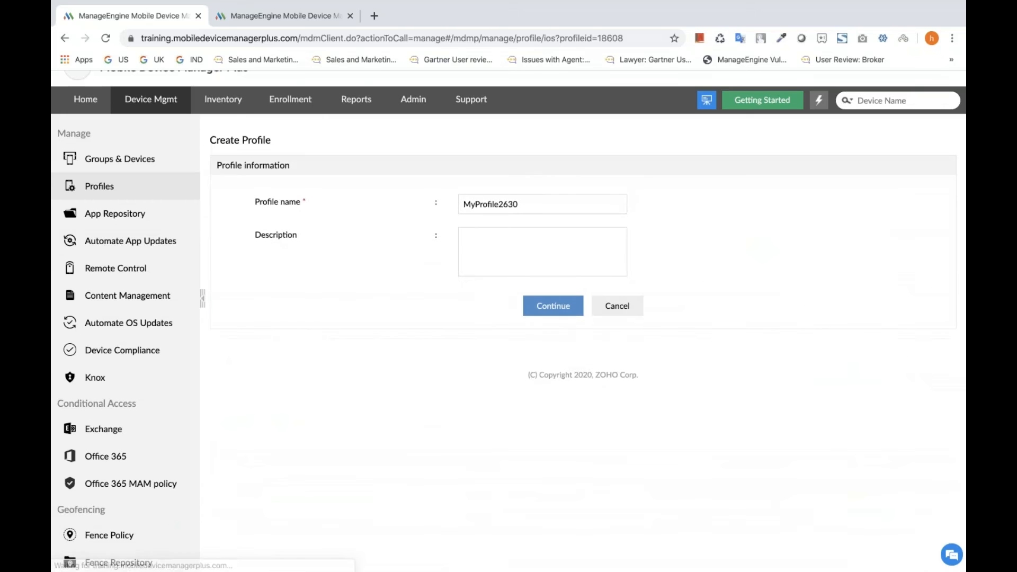
left_click(551, 306)
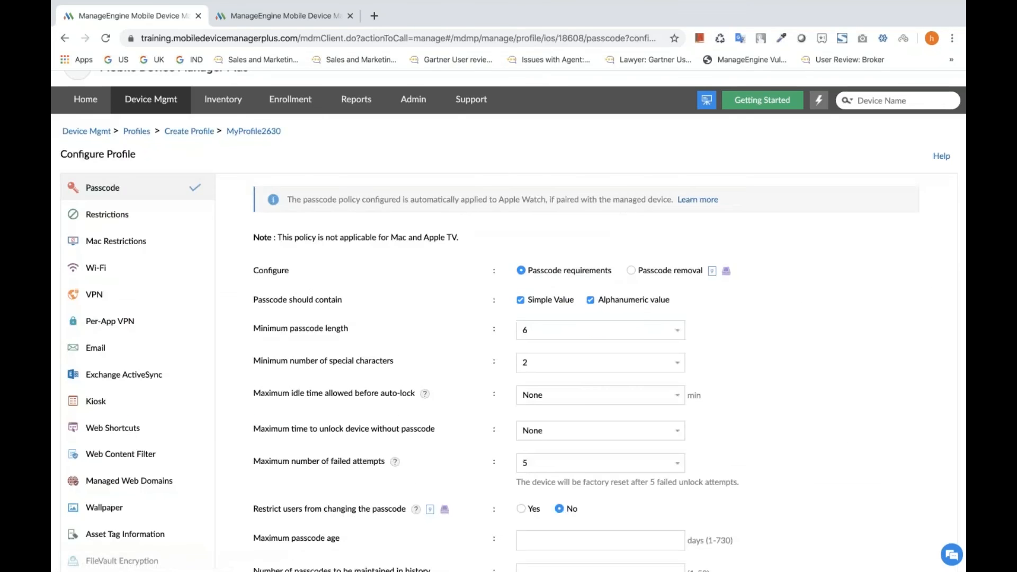
Set the minimum passcode length to 8, save the passcode policy and publish the profile again.
scroll(463, 336, "down", 2)
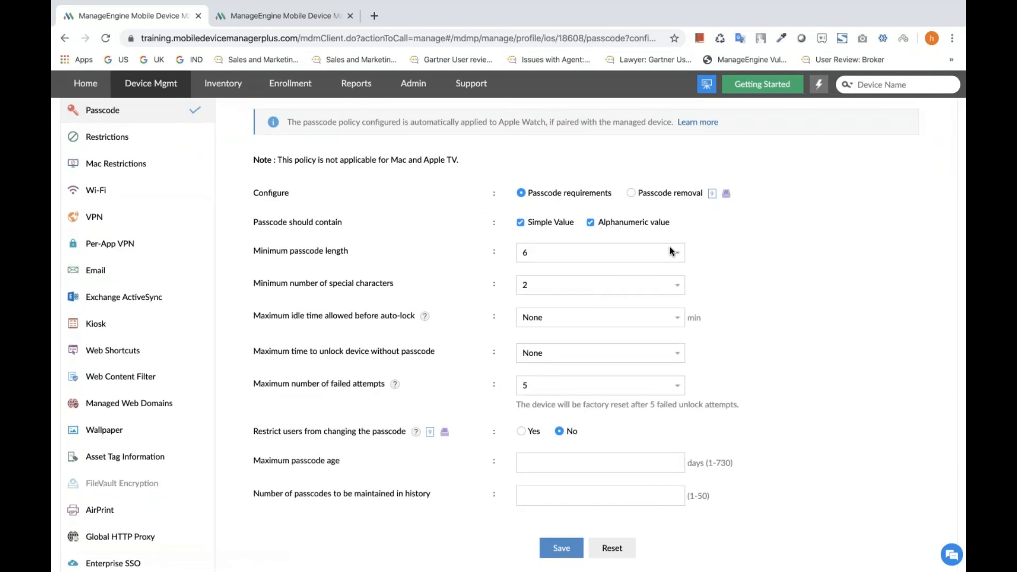
left_click(673, 252)
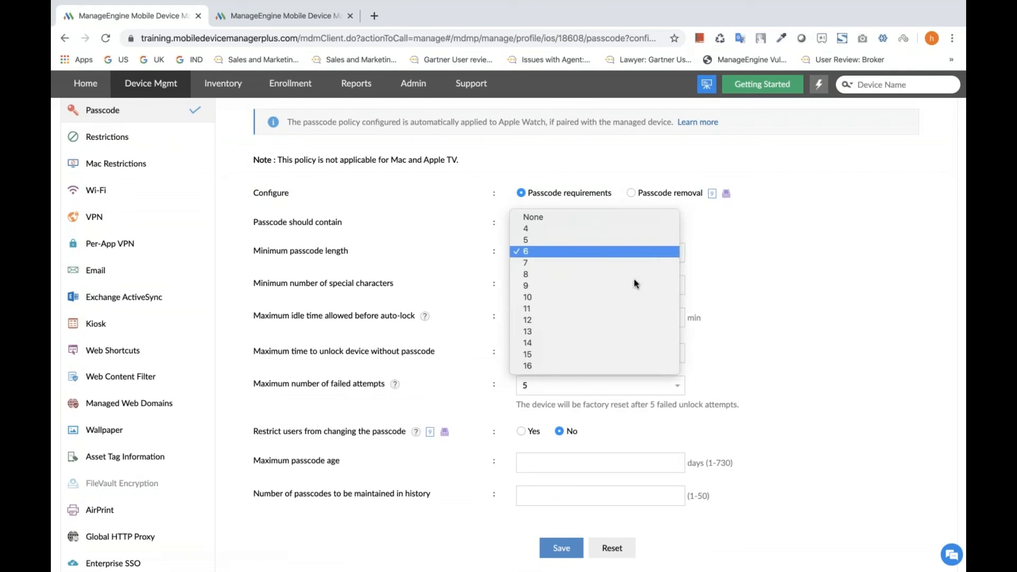
left_click(583, 282)
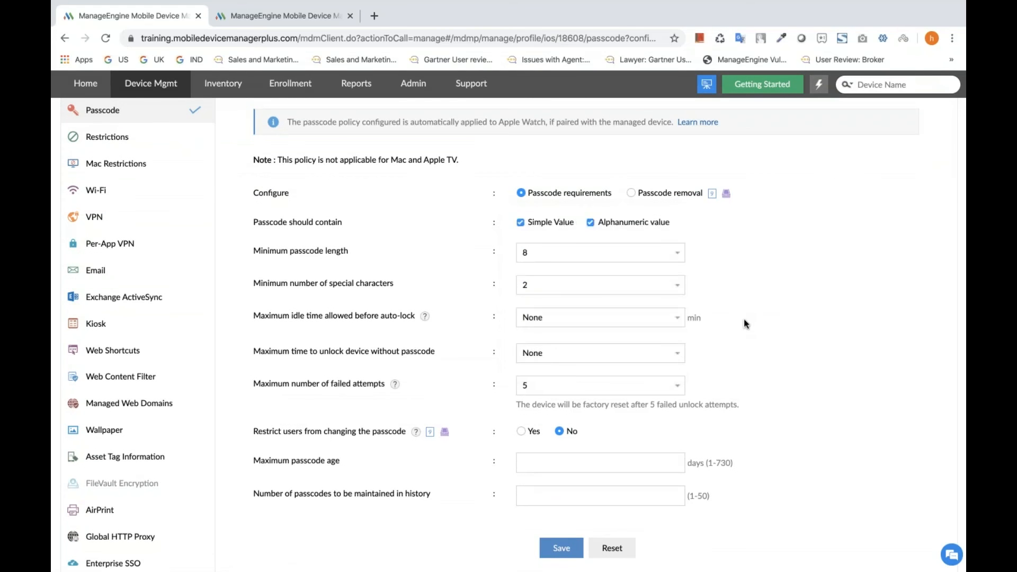
scroll(743, 323, "down", 3)
left_click(548, 396)
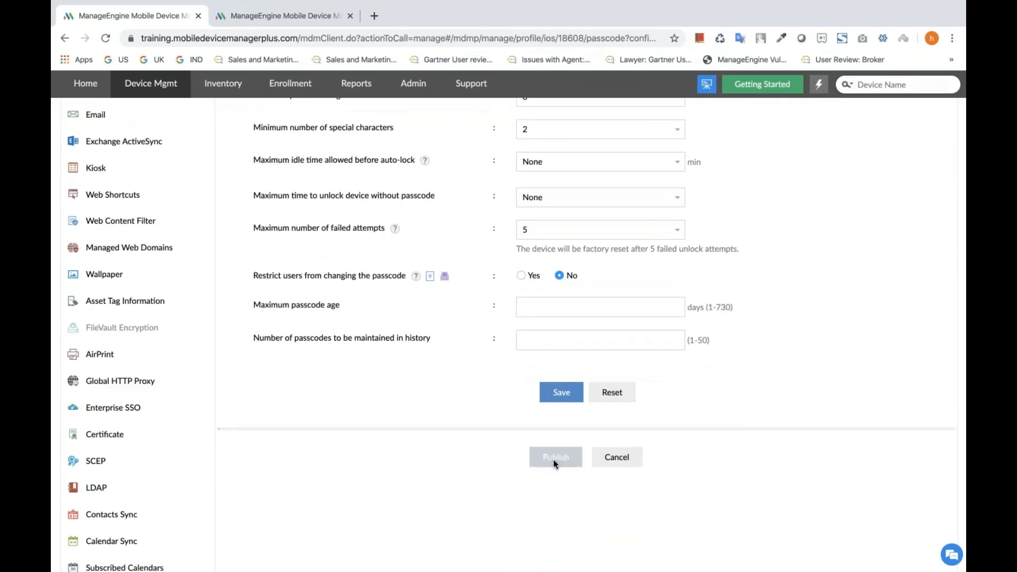
left_click(555, 493)
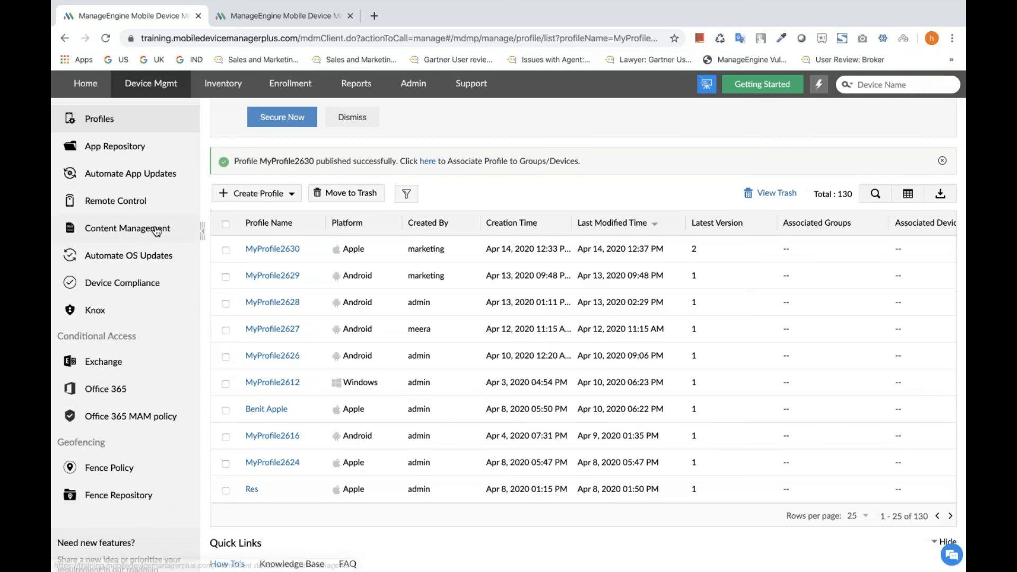
View the profiles available for association with the device group 12fdsfd under Groups & Devices, closing the selection without choosing any.
scroll(154, 231, "up", 3)
left_click(129, 184)
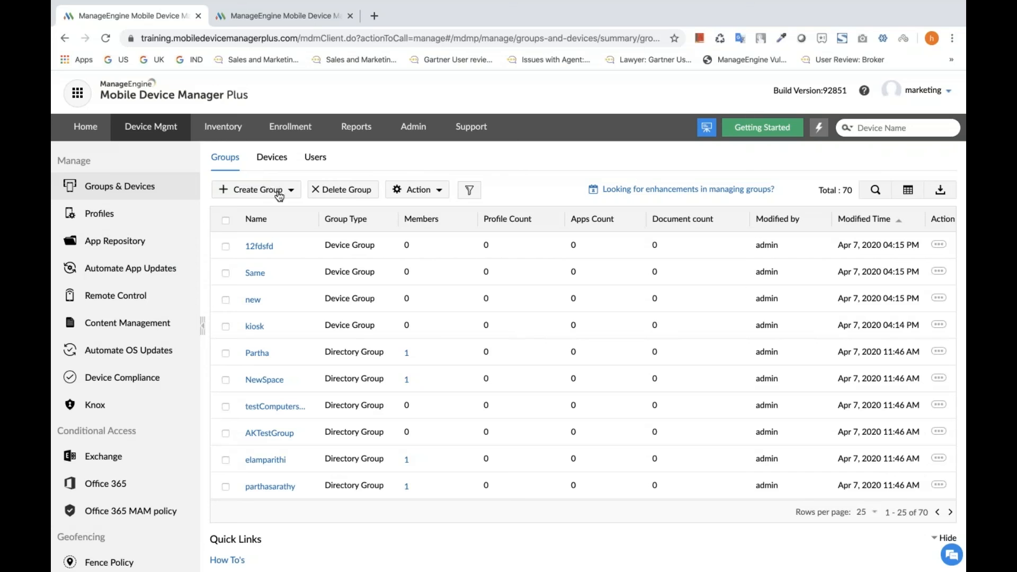
left_click(226, 247)
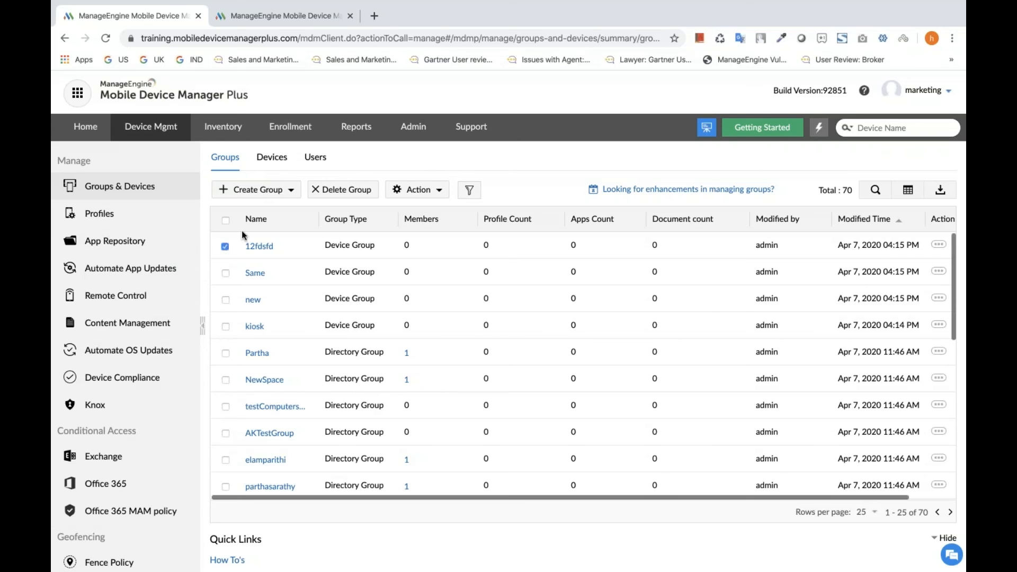
left_click(421, 195)
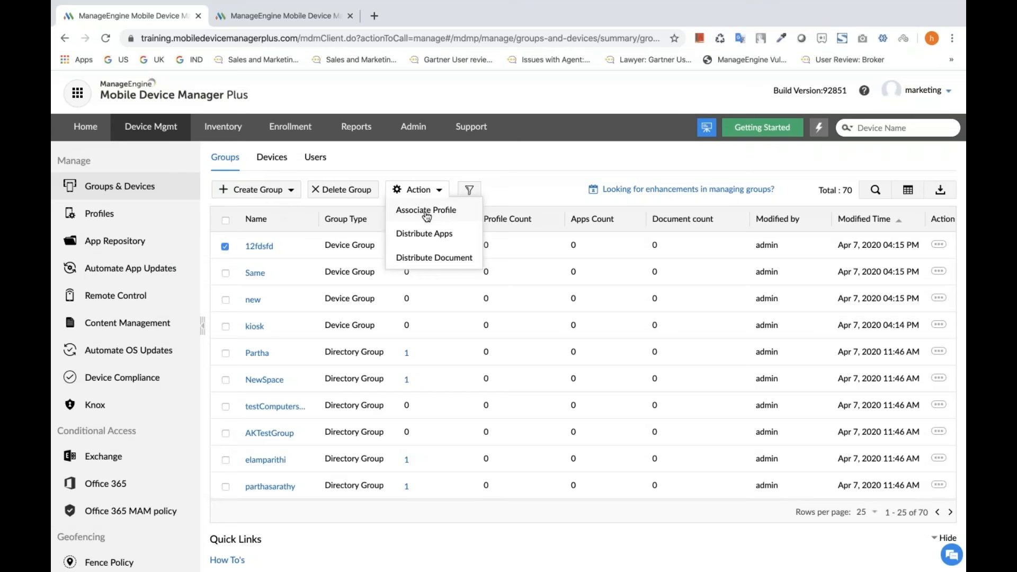
left_click(426, 212)
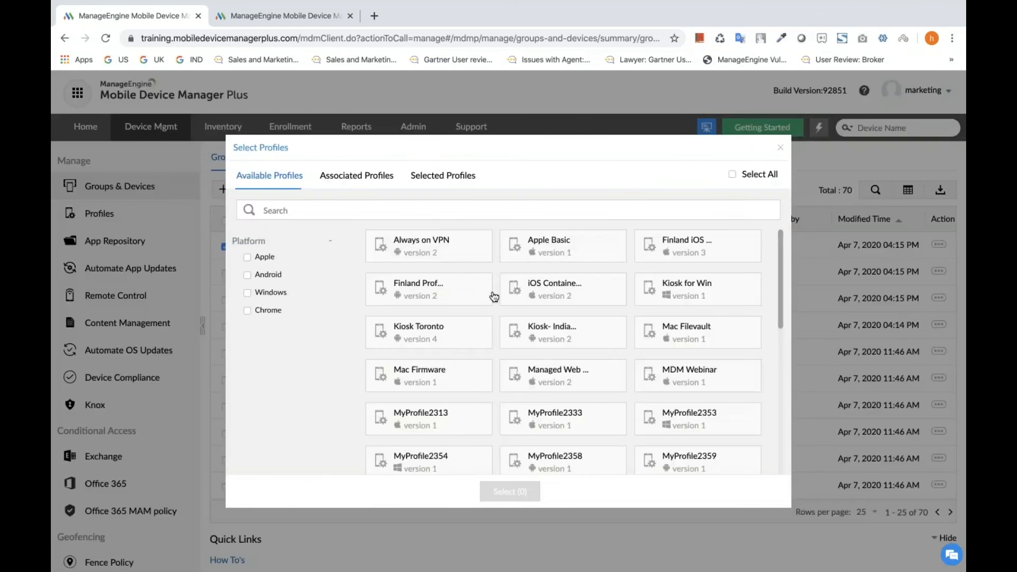
left_click(780, 148)
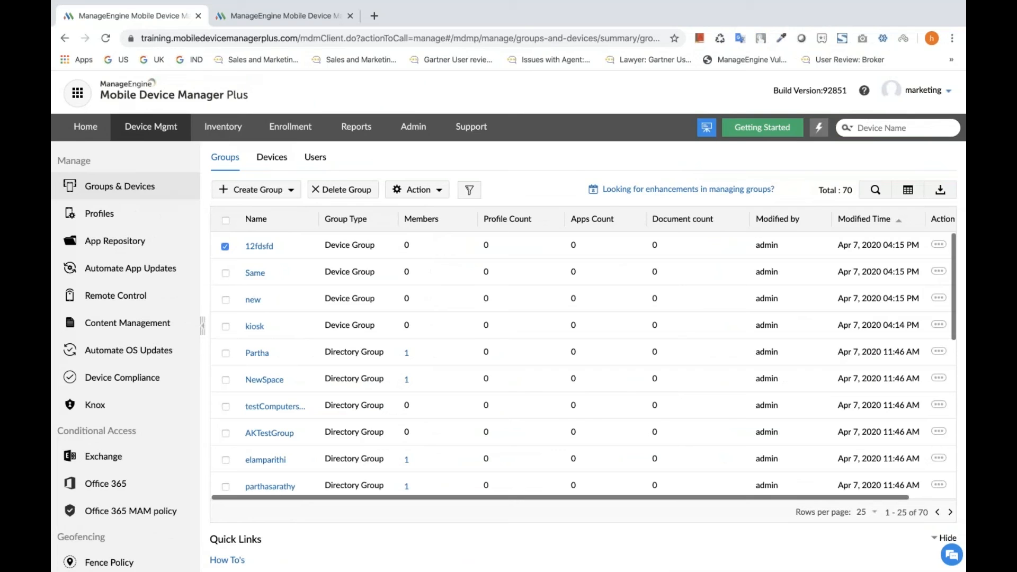
Create a new iOS profile with the suggested name and continue to its policy configuration.
left_click(823, 136)
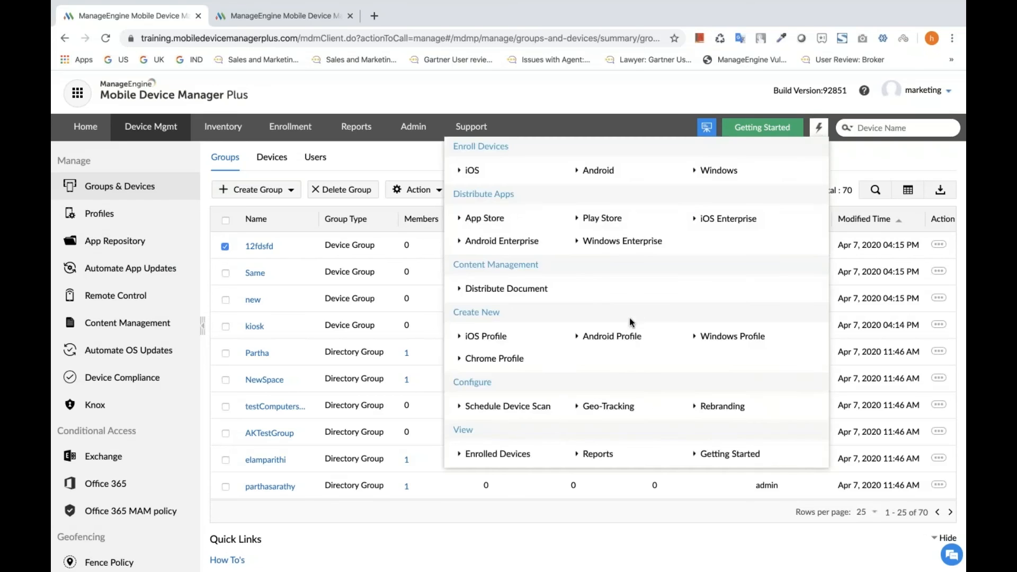
left_click(484, 336)
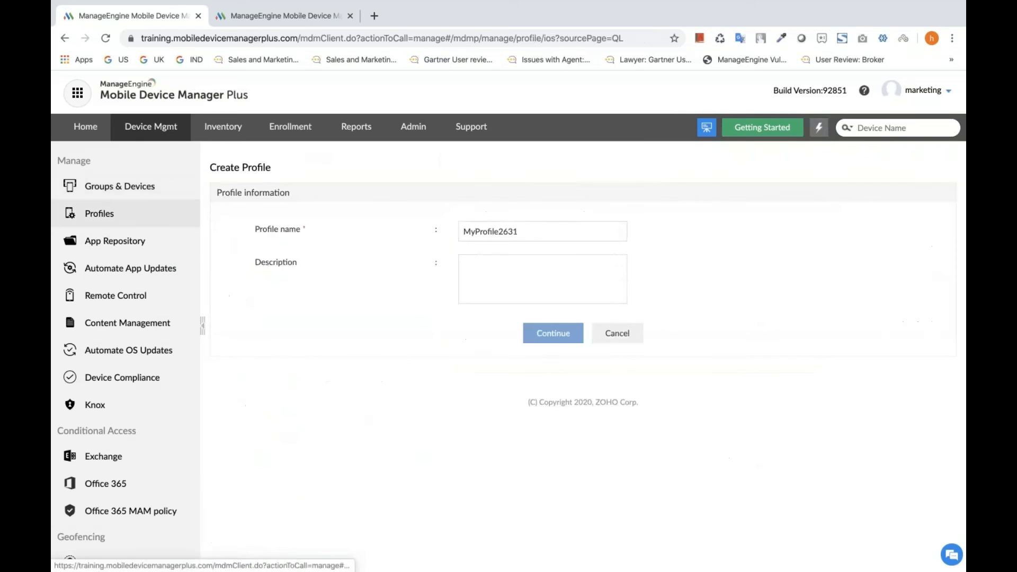
left_click(553, 338)
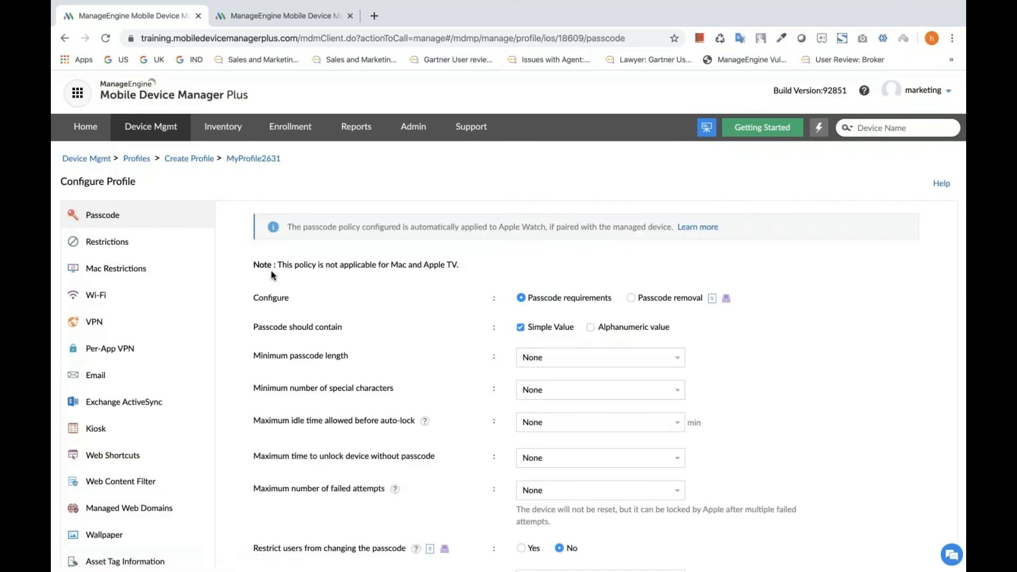
Open the profile's Wi-Fi policy and enter Zylker-corp as the Wi-Fi SSID.
scroll(188, 259, "down", 1)
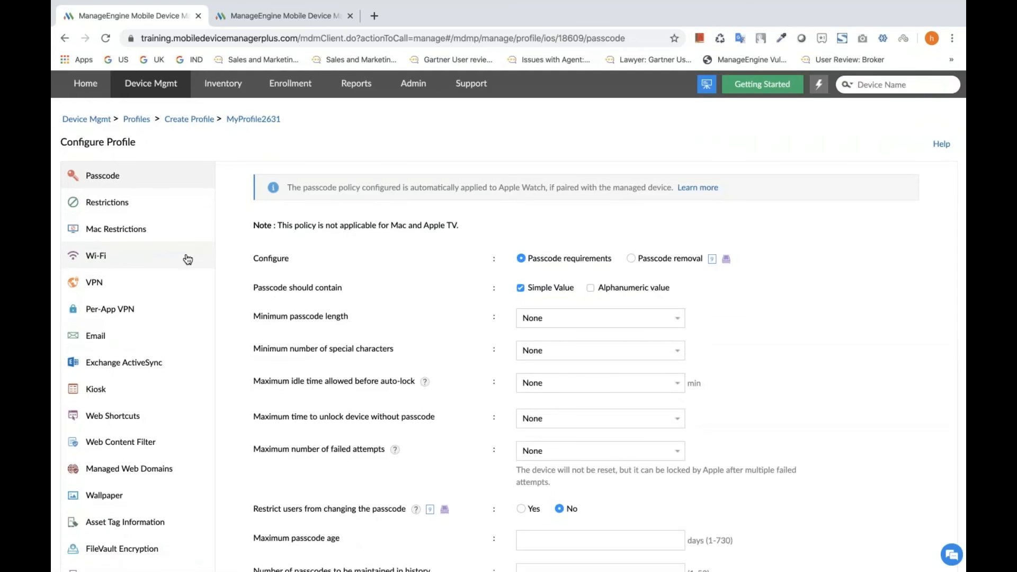
left_click(108, 260)
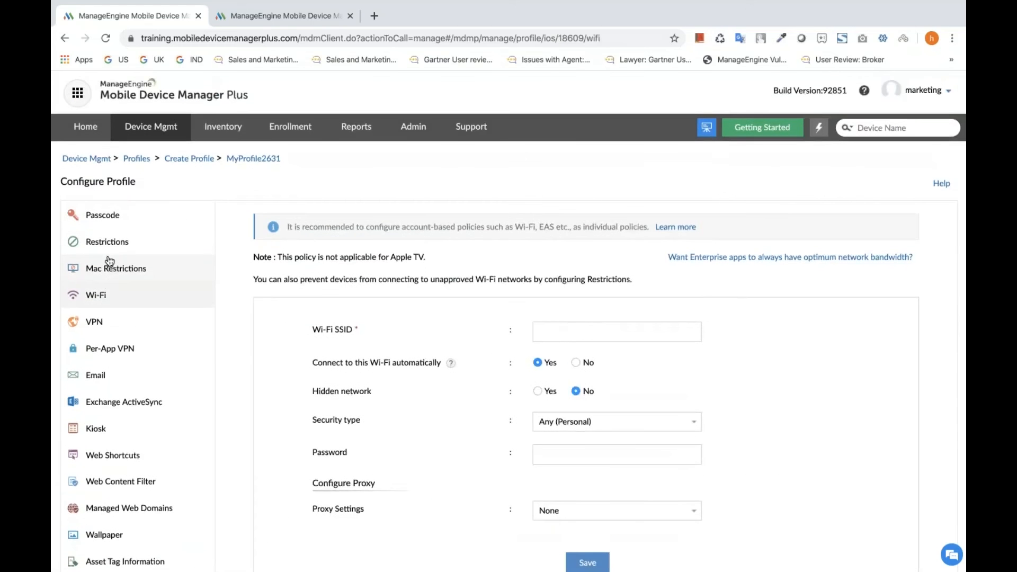
scroll(438, 325, "down", 3)
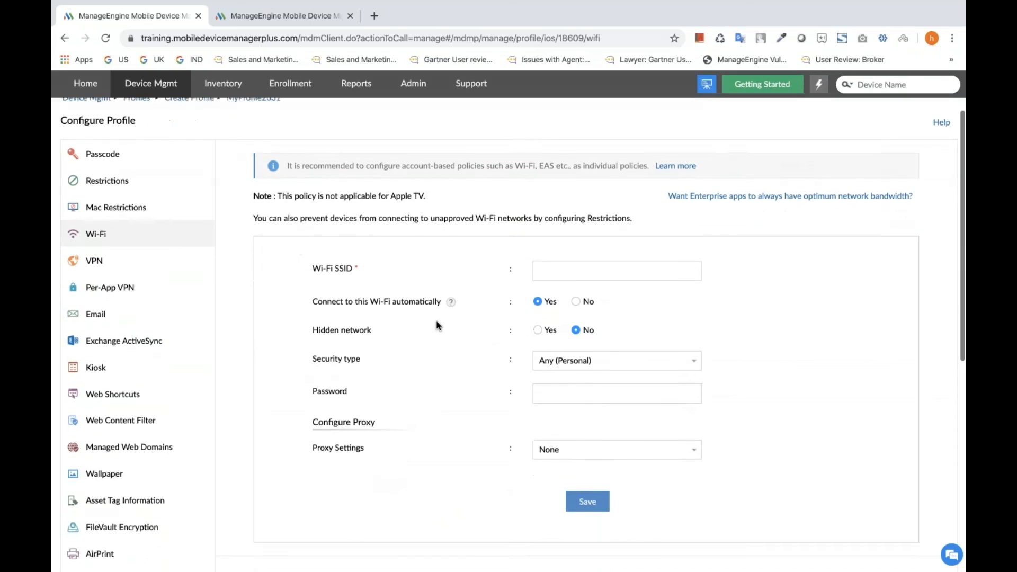
left_click(554, 236)
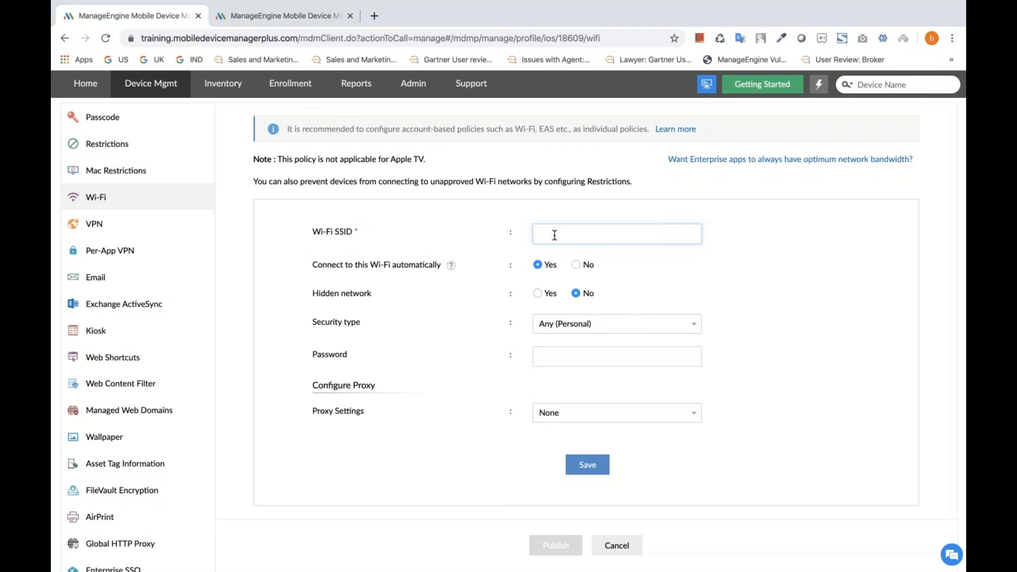
type("Zylker-corp")
Try the WEP Enterprise security type and review its protocol, authentication, certificate and proxy settings.
scroll(661, 259, "down", 1)
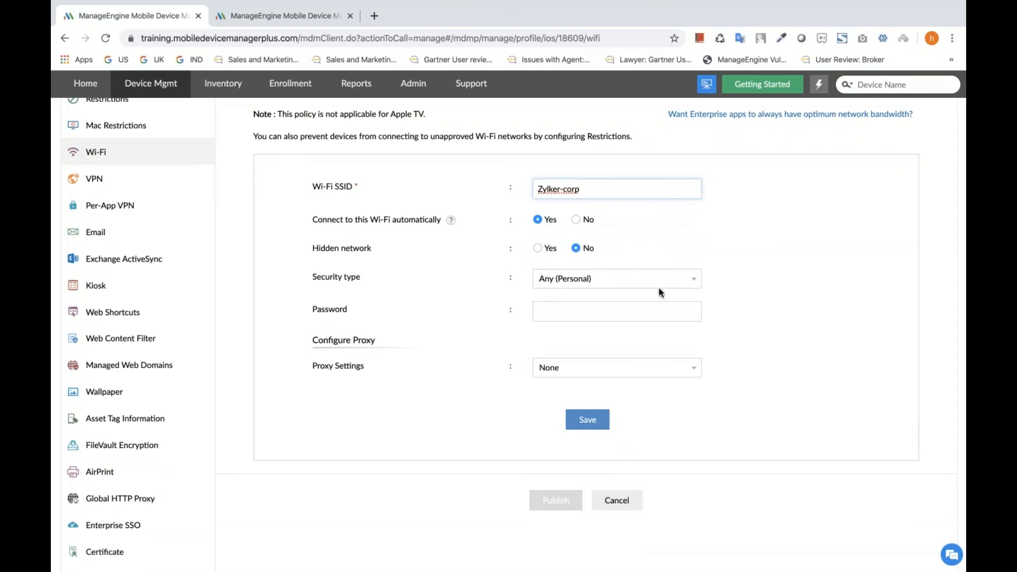
left_click(692, 286)
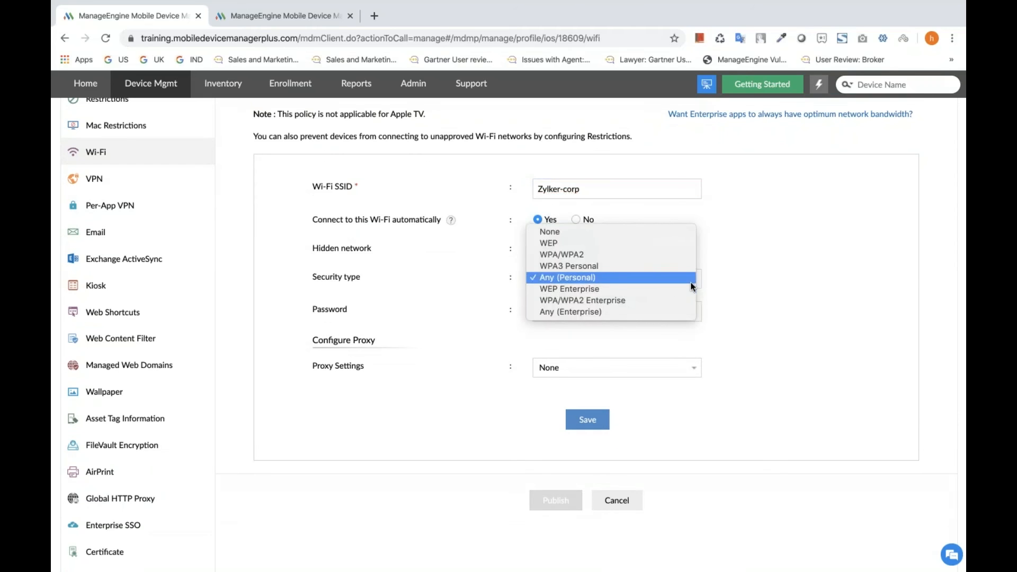
left_click(690, 289)
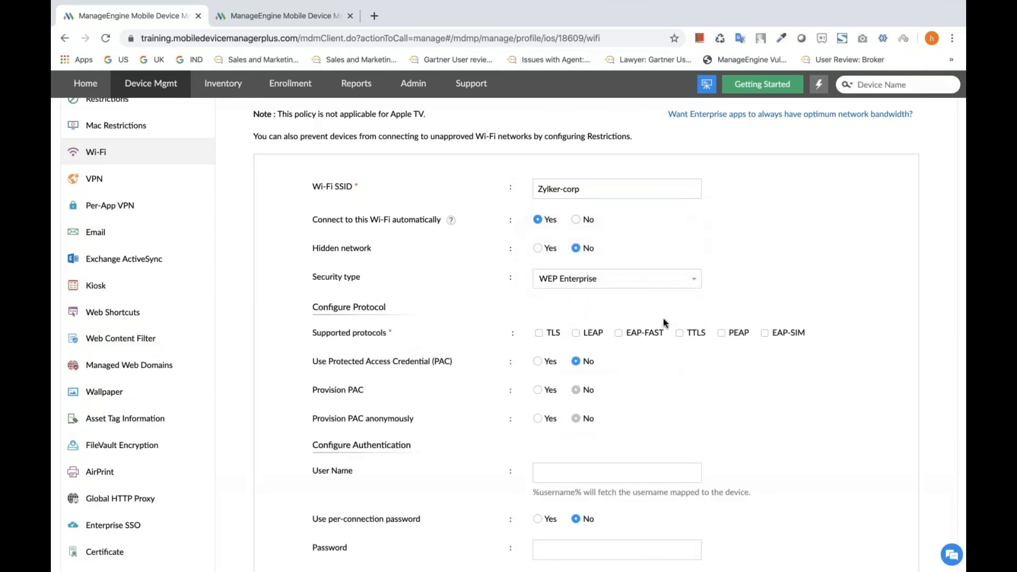
scroll(533, 376, "down", 5)
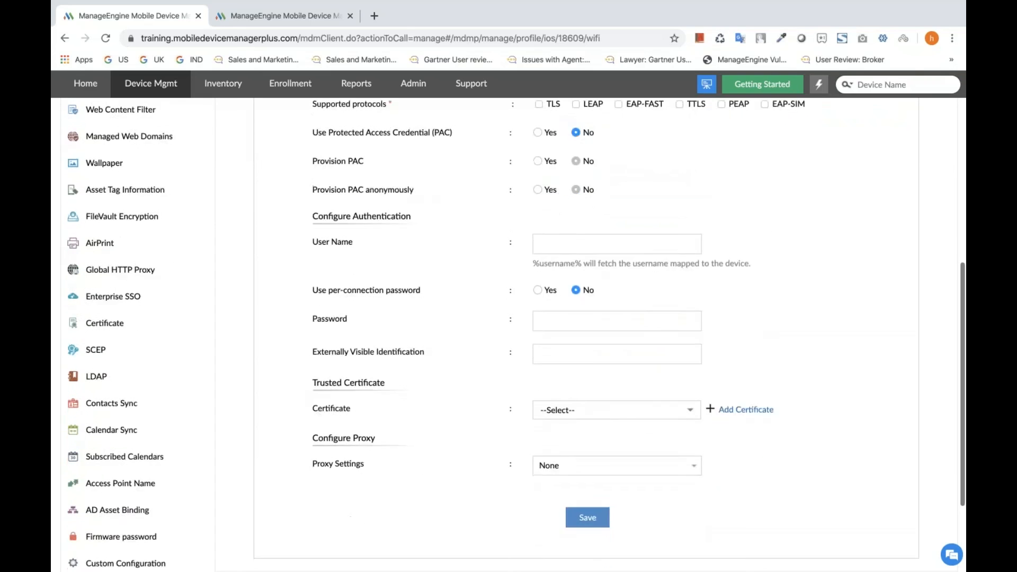
scroll(533, 376, "up", 2)
scroll(699, 323, "up", 3)
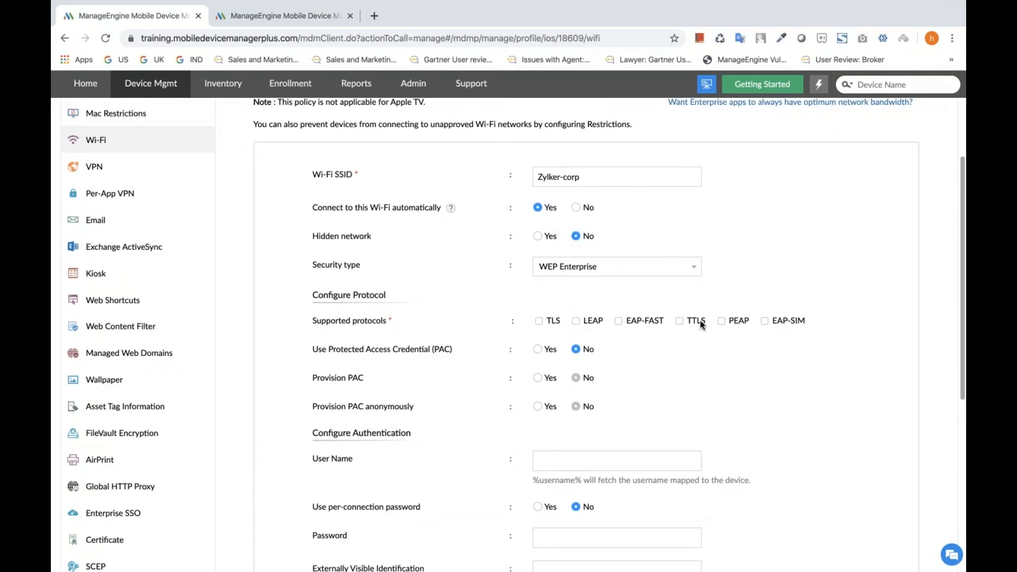
scroll(702, 325, "down", 4)
scroll(701, 325, "down", 2)
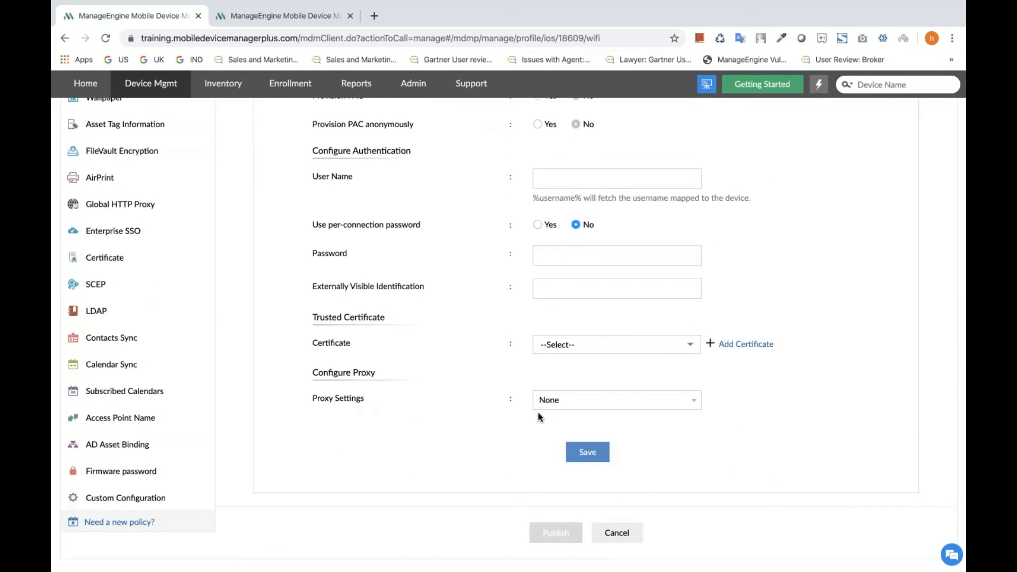
Set the security type of the Zylker-corp network to None and save the Wi-Fi configuration.
scroll(537, 415, "up", 5)
left_click(701, 247)
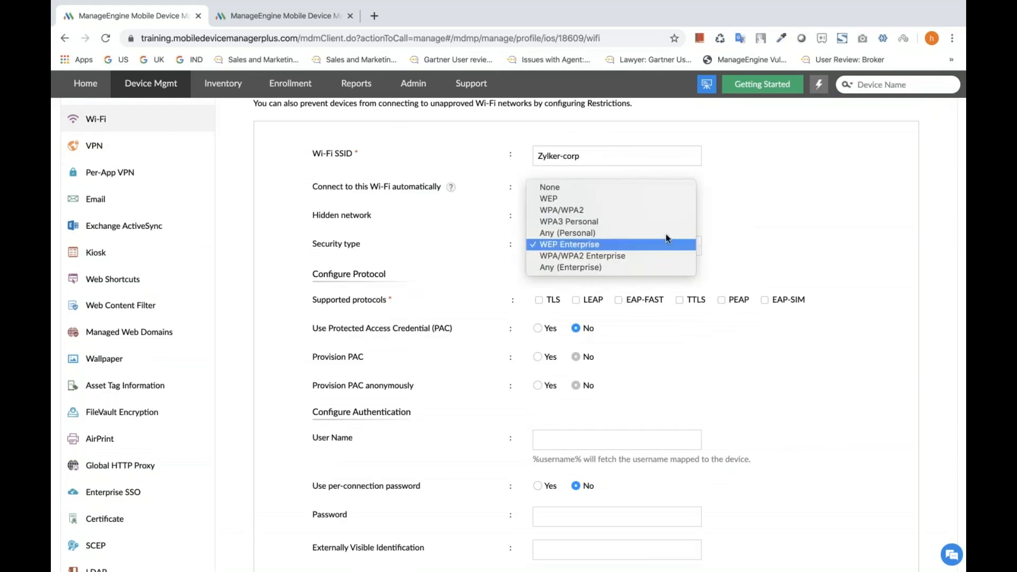
left_click(611, 188)
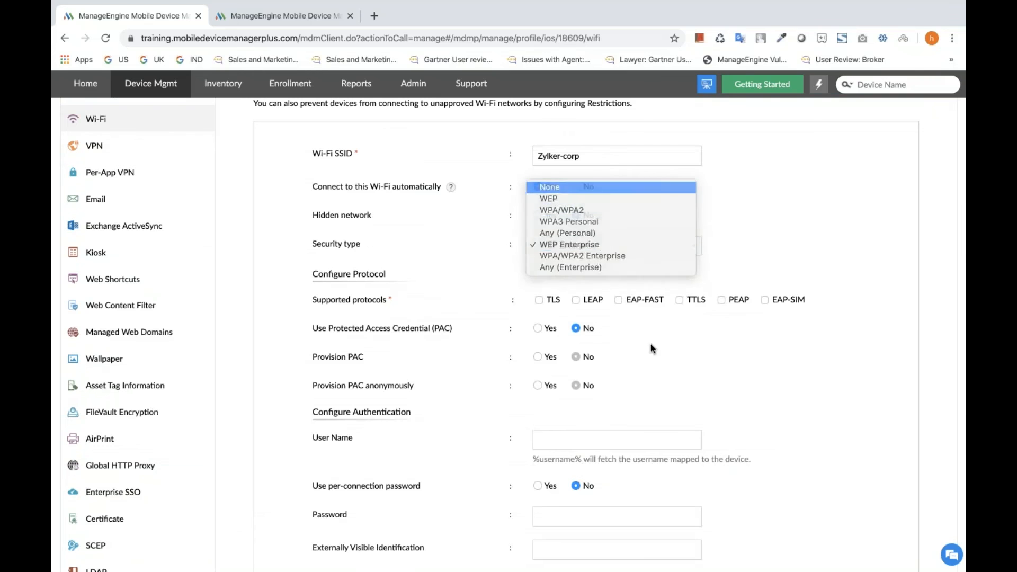
scroll(654, 371, "down", 3)
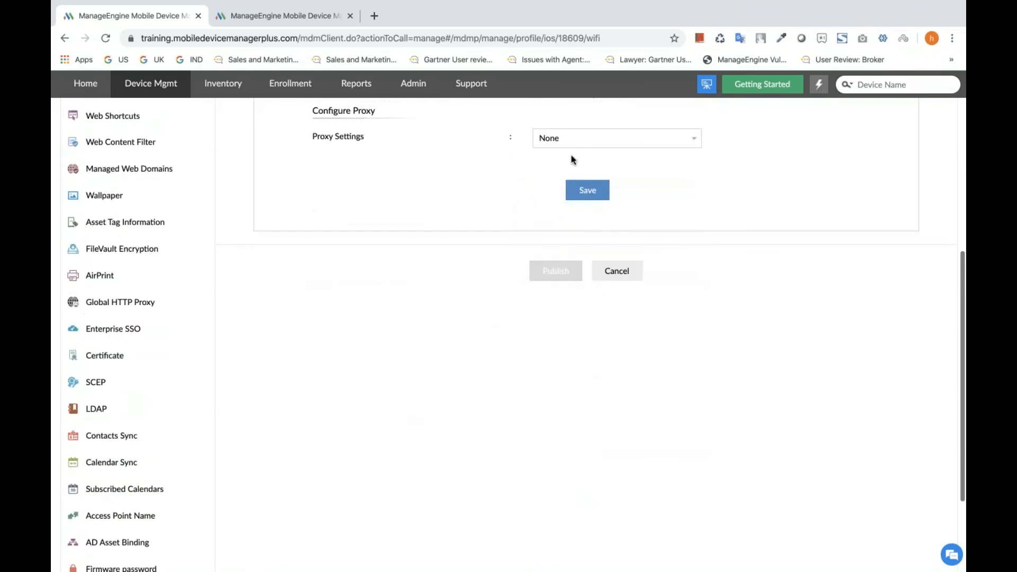
left_click(585, 190)
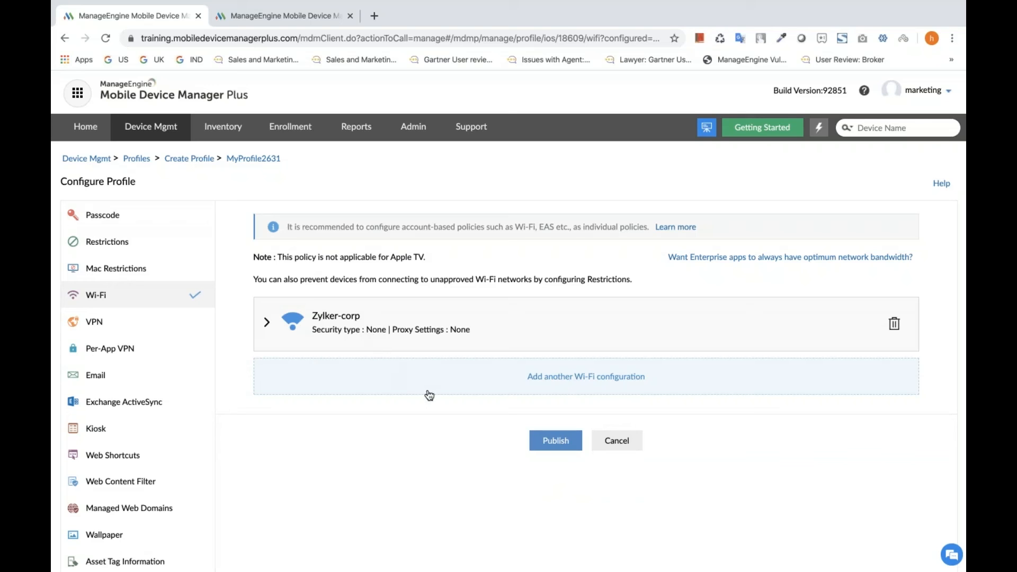
Add another Wi-Fi configuration with the SSID Zylker-corp2, keeping the default security settings, and save it.
left_click(572, 387)
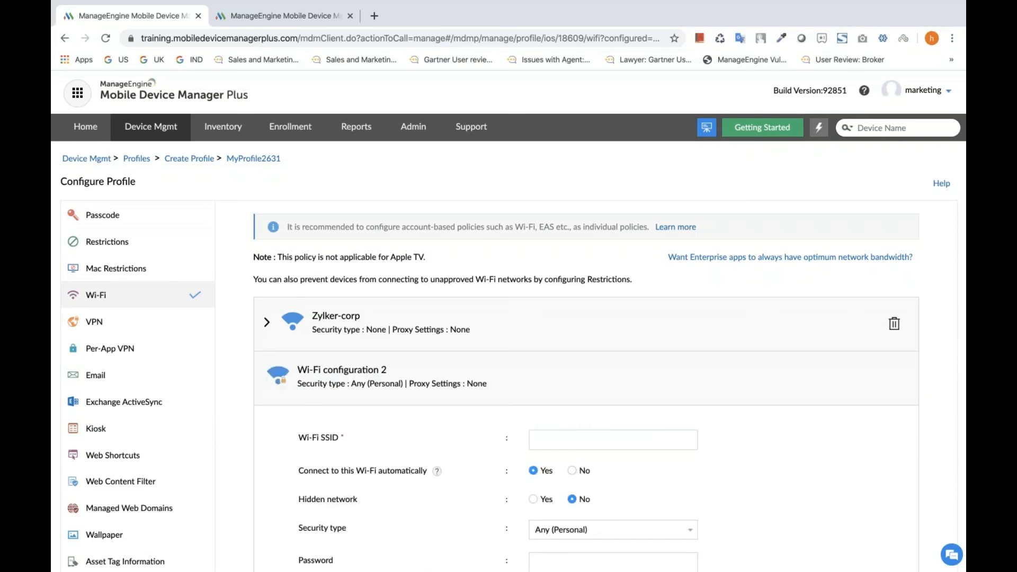
scroll(567, 334, "down", 2)
left_click(568, 332)
type("Zylker-")
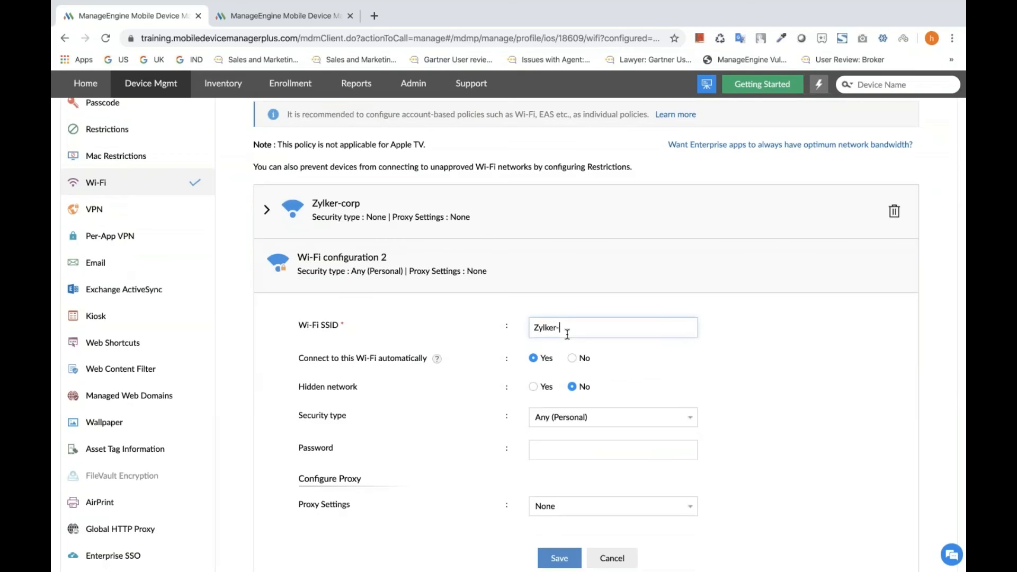
type("corp2")
scroll(745, 363, "down", 1)
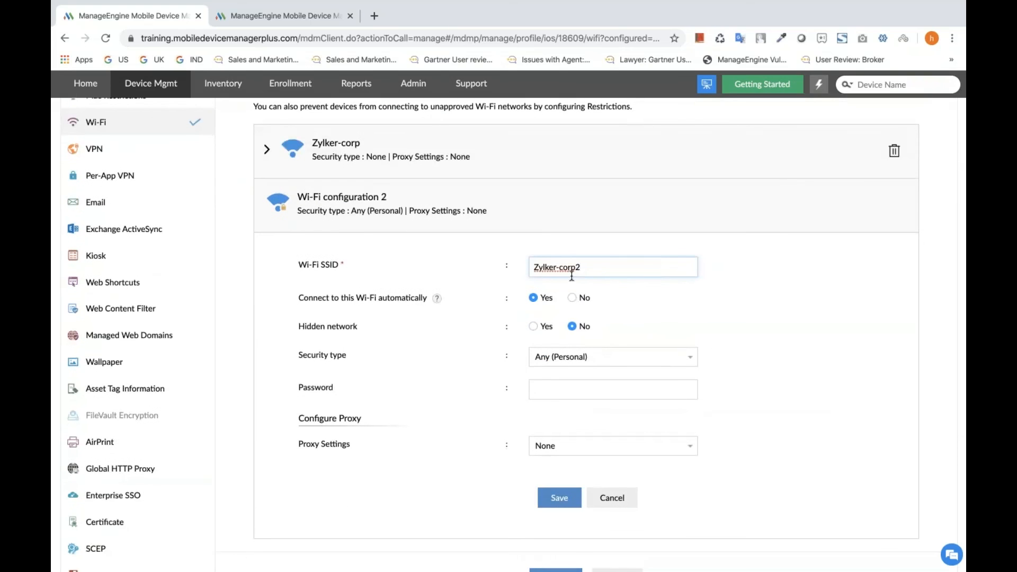
left_click(558, 498)
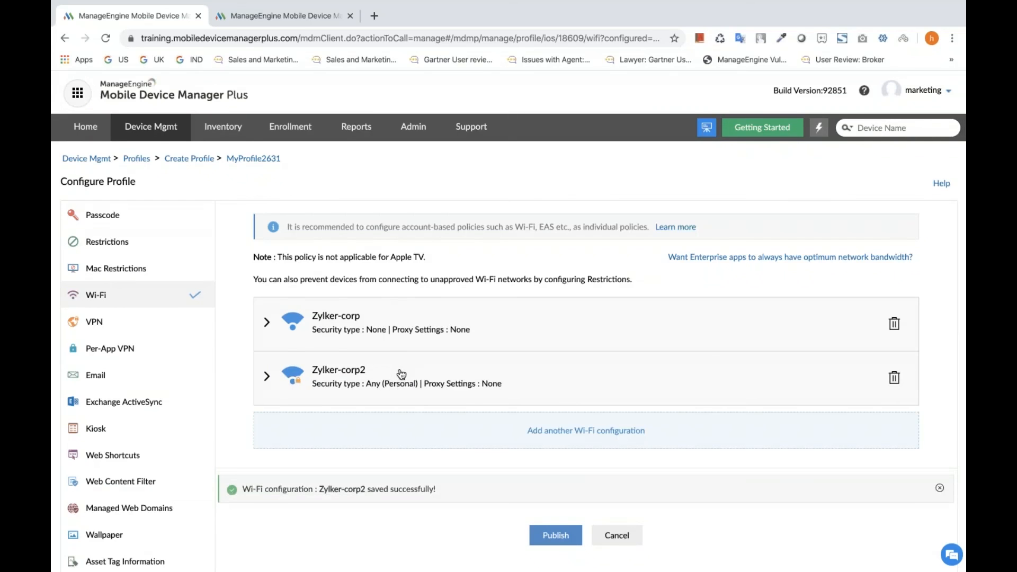
Open the profile's VPN policy and examine the available connection types, leaving L2TP selected.
scroll(401, 374, "down", 2)
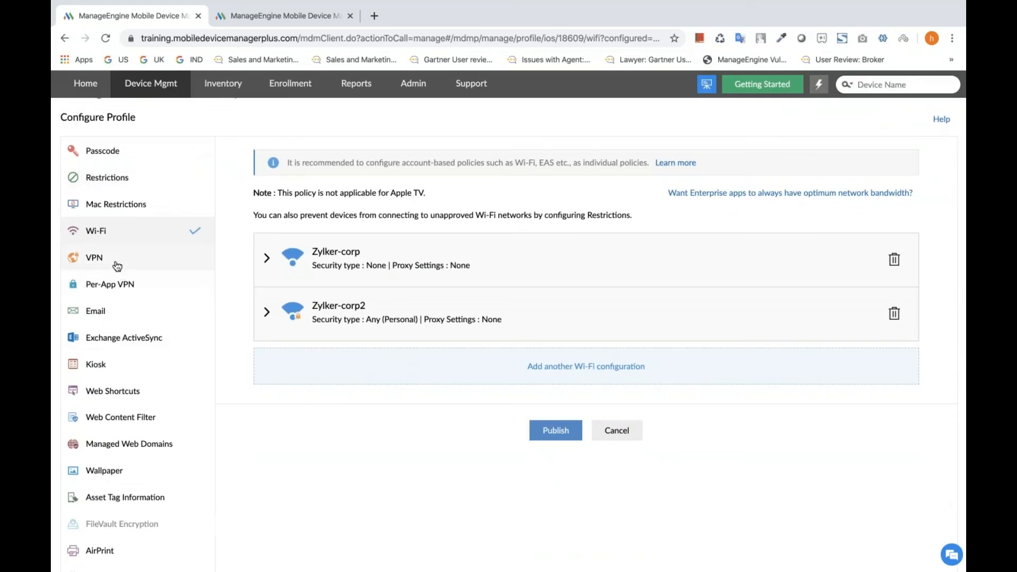
left_click(117, 263)
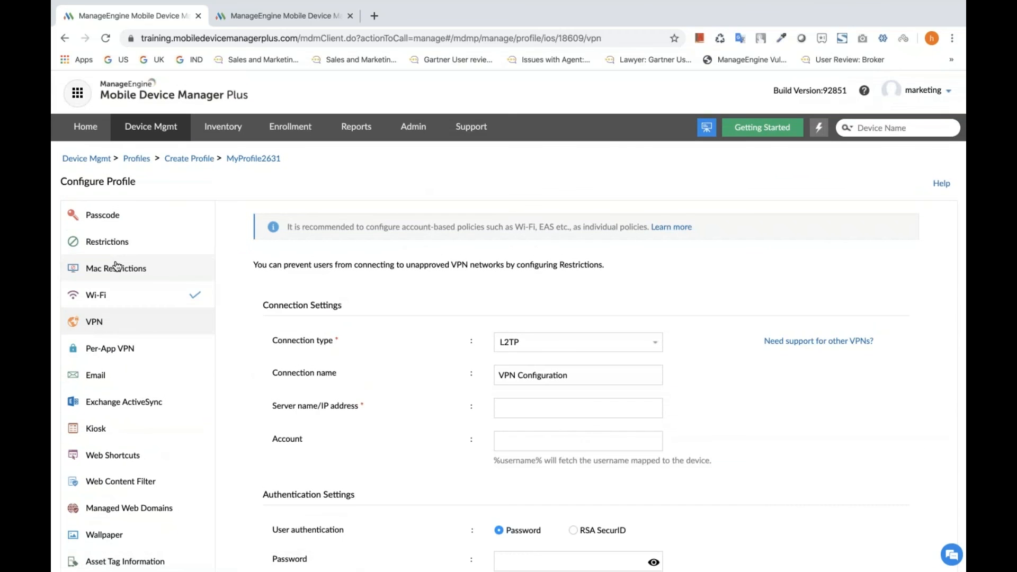
scroll(364, 418, "down", 3)
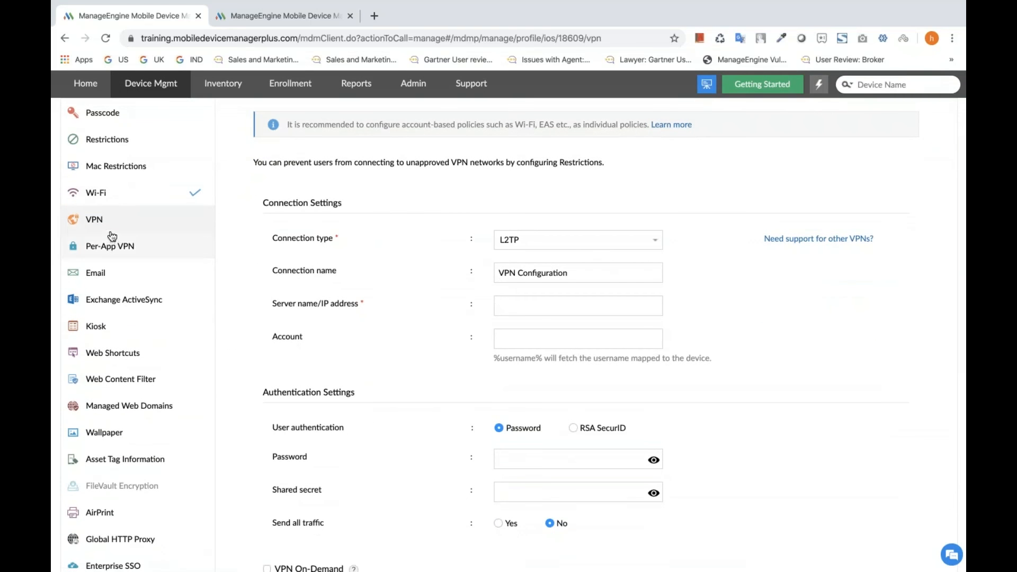
left_click(659, 241)
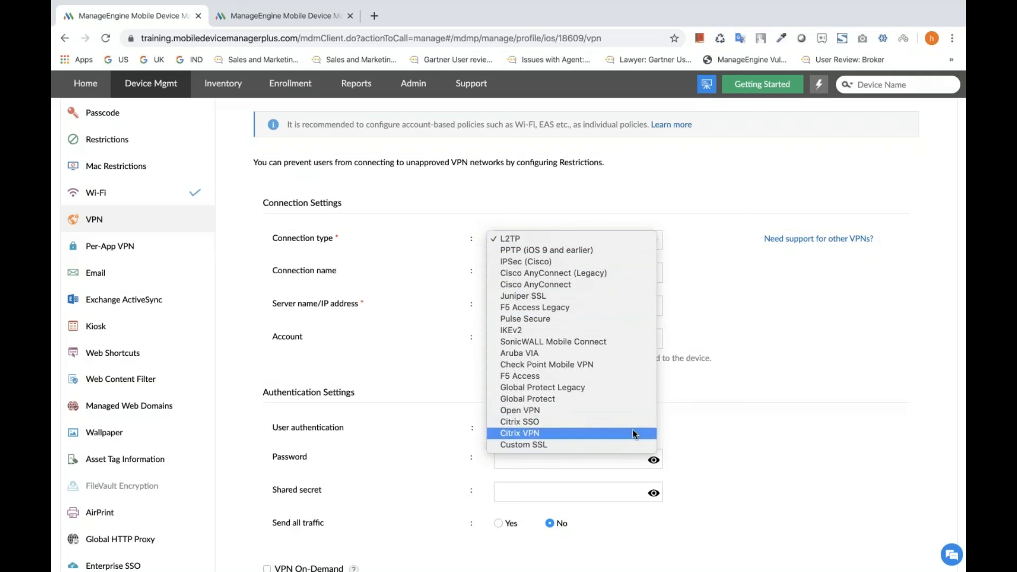
left_click(729, 294)
Review the VPN authentication and proxy settings and try enabling VPN On-Demand to see its domain setting.
scroll(575, 295, "down", 2)
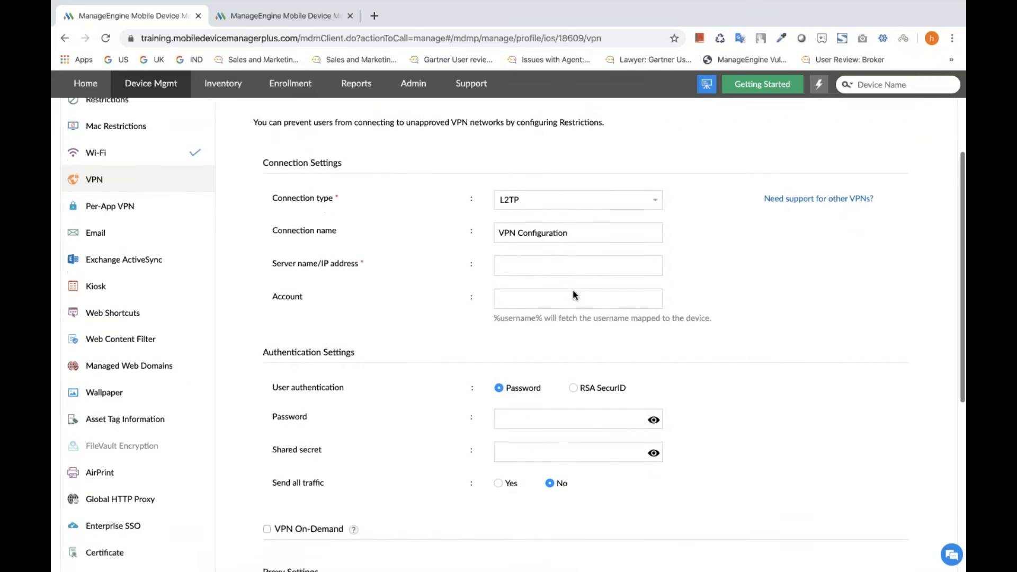
scroll(574, 295, "down", 5)
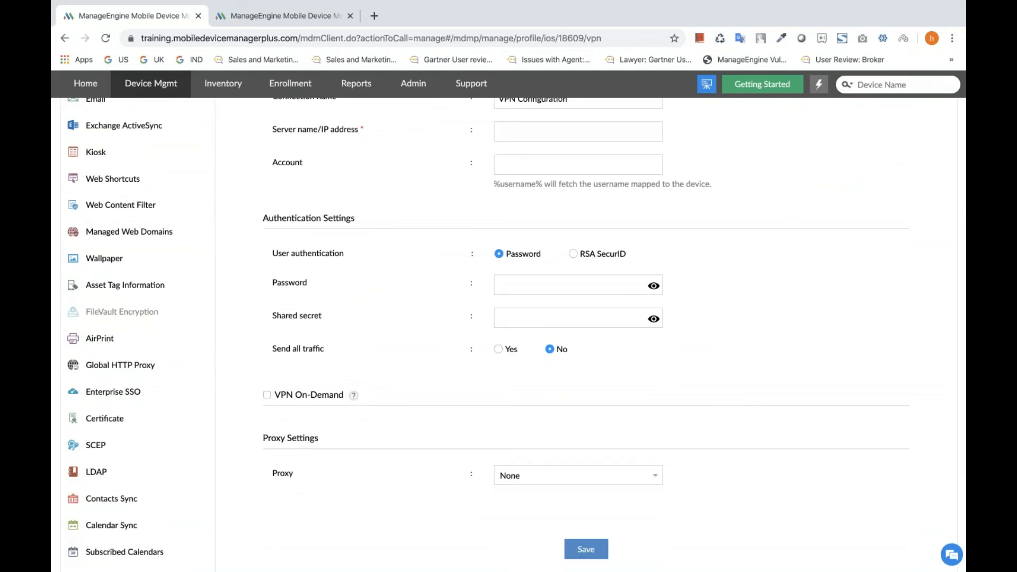
left_click(267, 395)
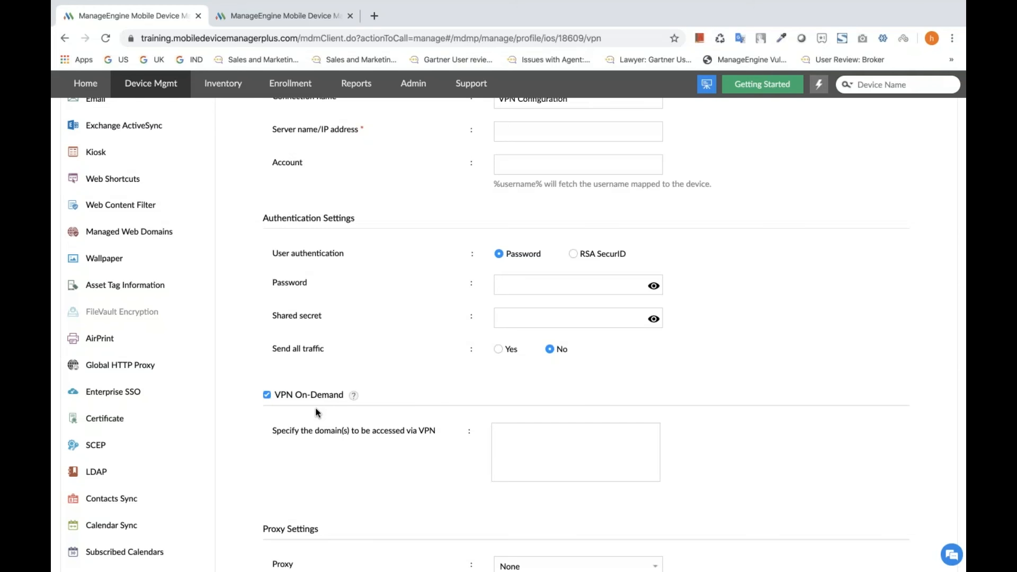
scroll(316, 413, "up", 5)
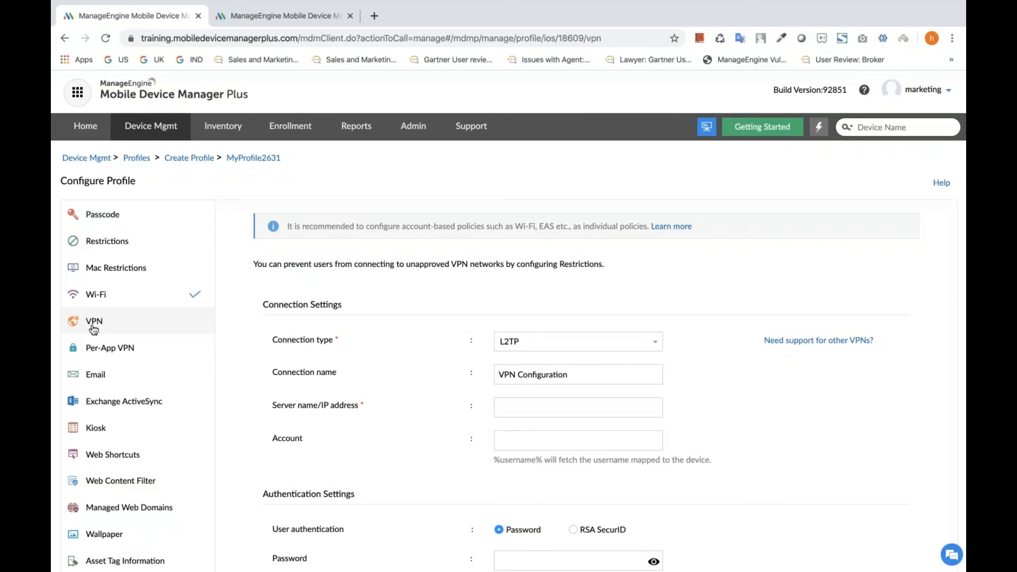
Open the Per-App VPN policy and try setting automatic connection for the selected apps to Yes.
left_click(123, 359)
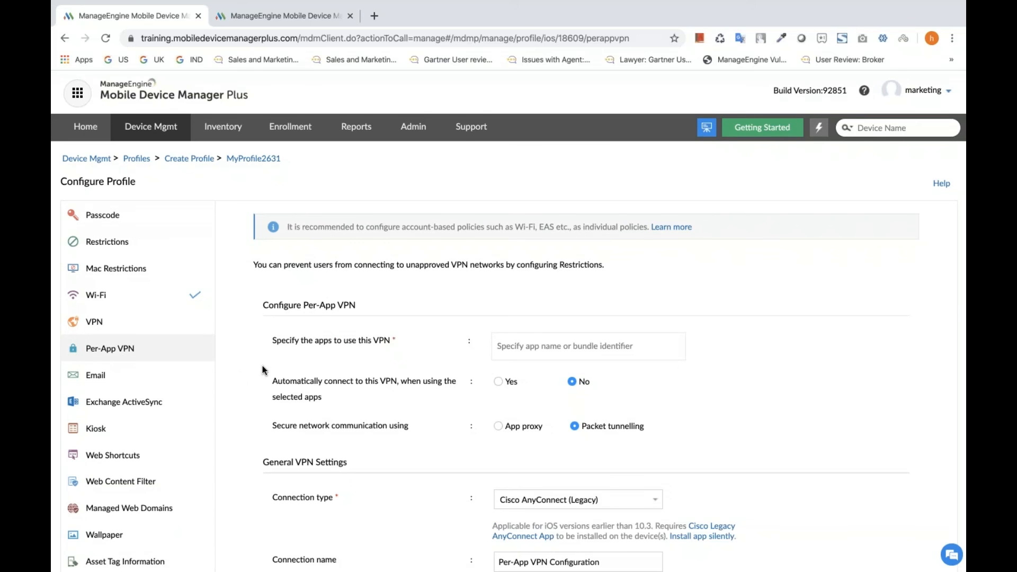
scroll(263, 370, "down", 1)
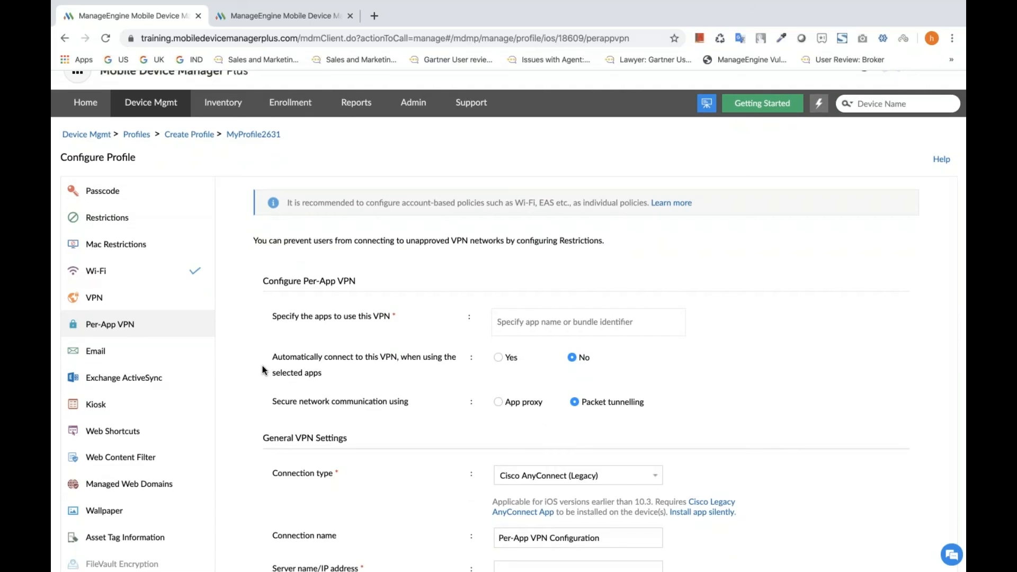
scroll(312, 352, "down", 1)
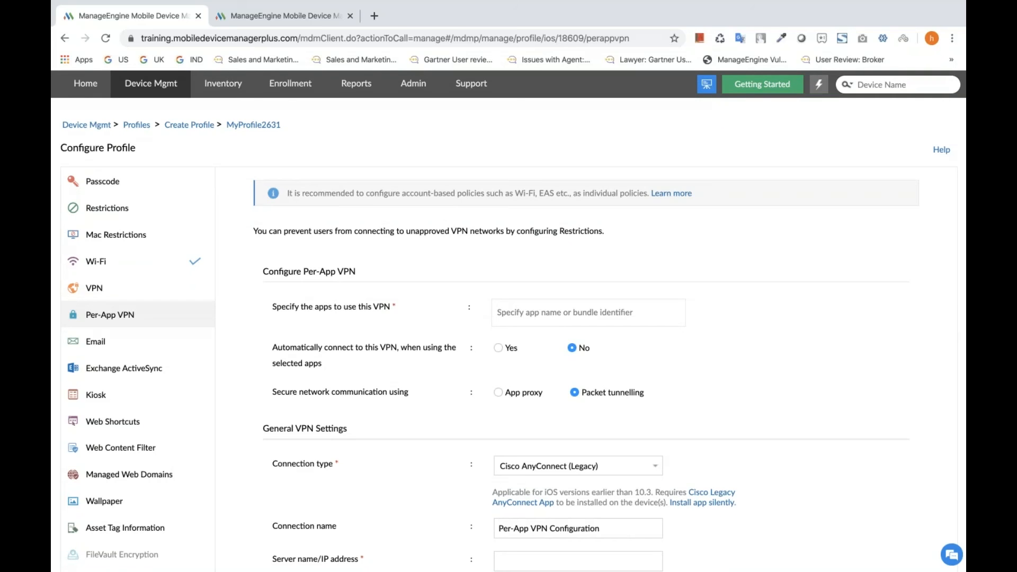
scroll(507, 299, "down", 2)
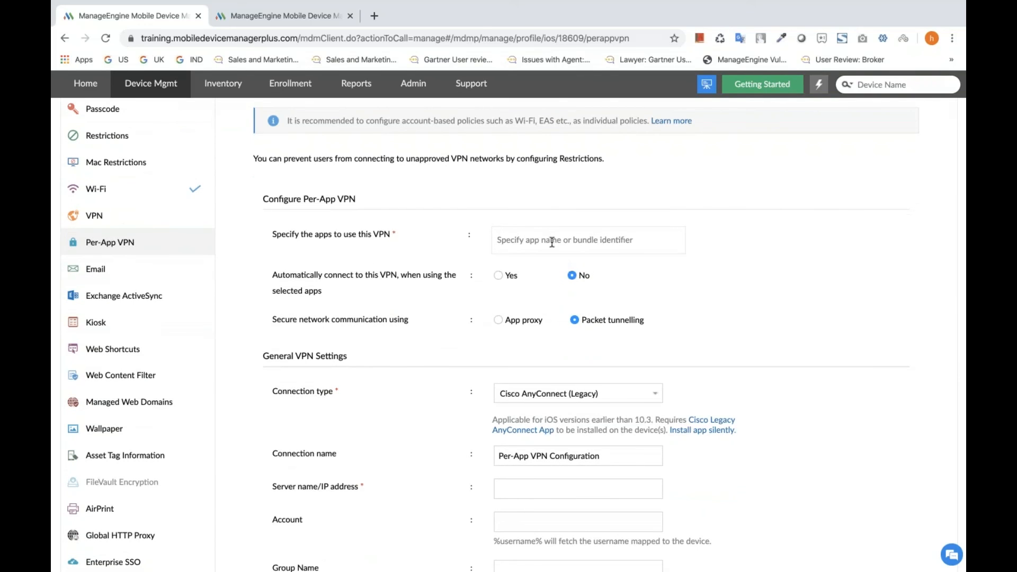
scroll(549, 275, "down", 1)
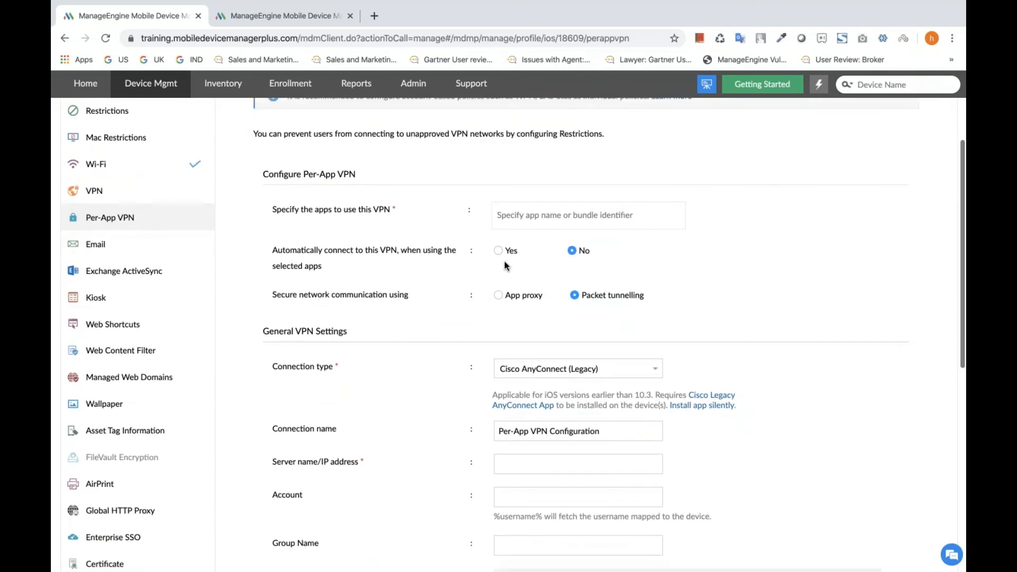
left_click(496, 251)
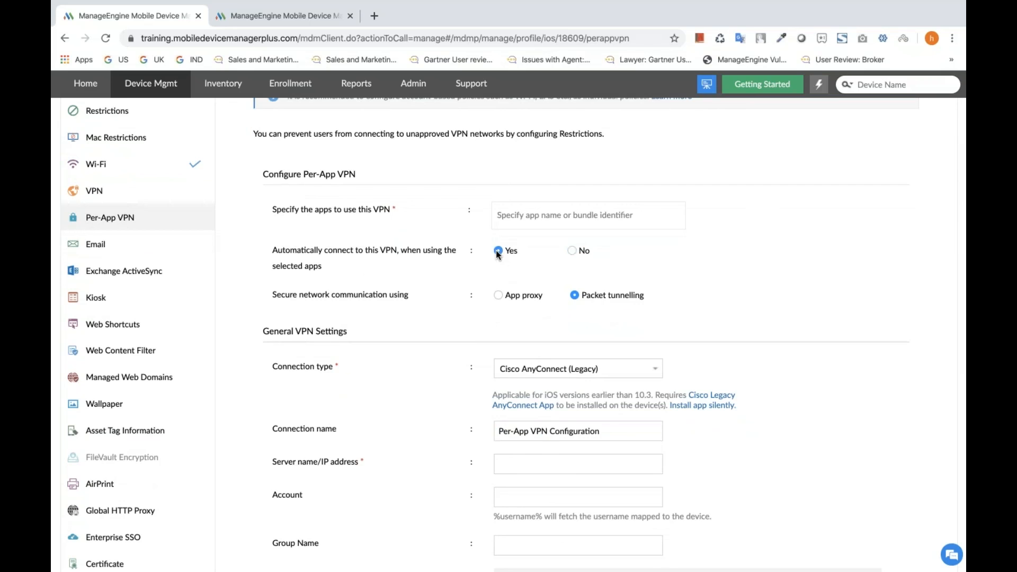
Examine the Per-App VPN policy's general connection, custom data, authentication and proxy settings.
scroll(498, 255, "down", 4)
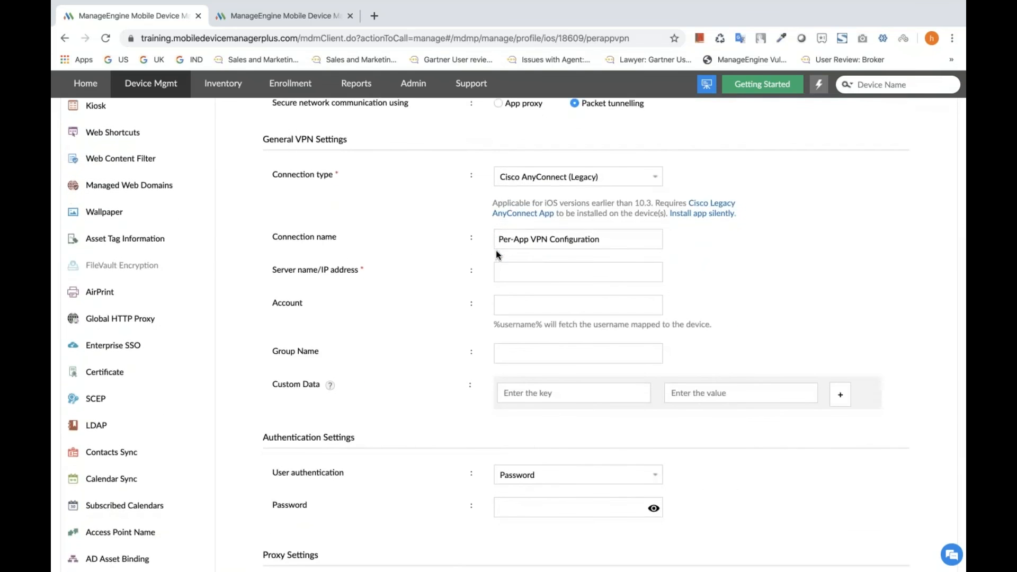
scroll(421, 312, "down", 2)
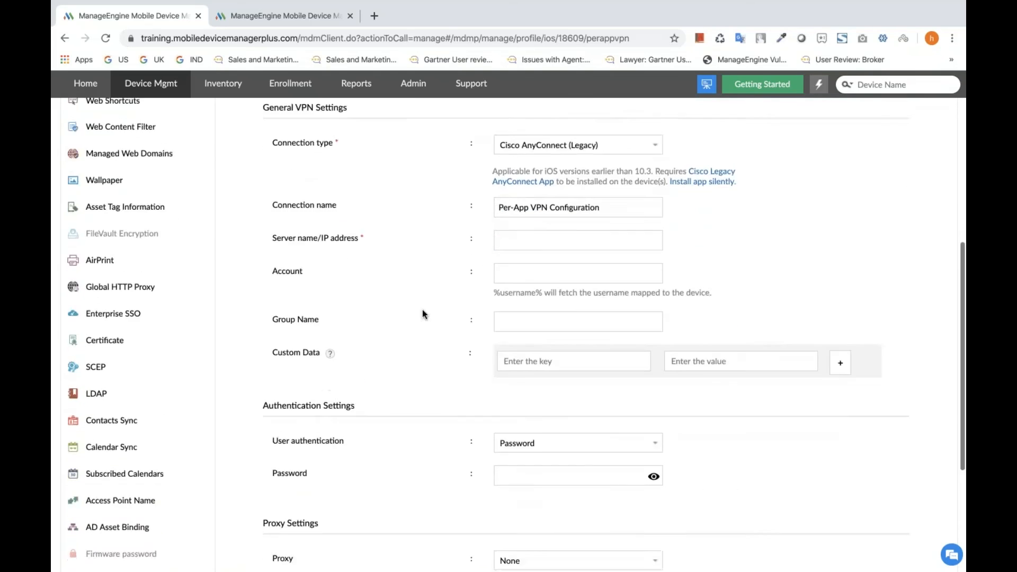
scroll(446, 389, "down", 2)
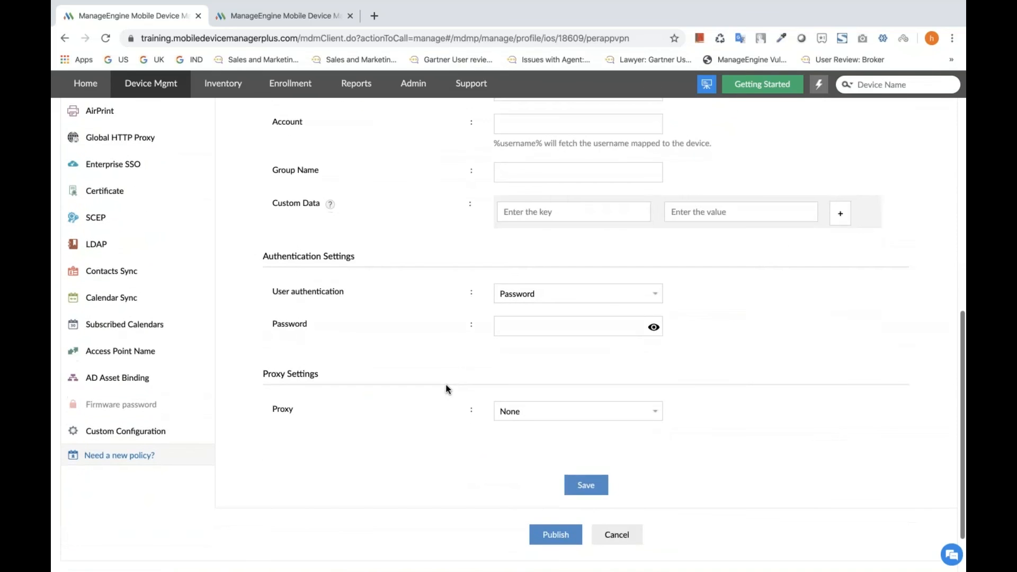
scroll(446, 390, "up", 6)
scroll(446, 389, "up", 2)
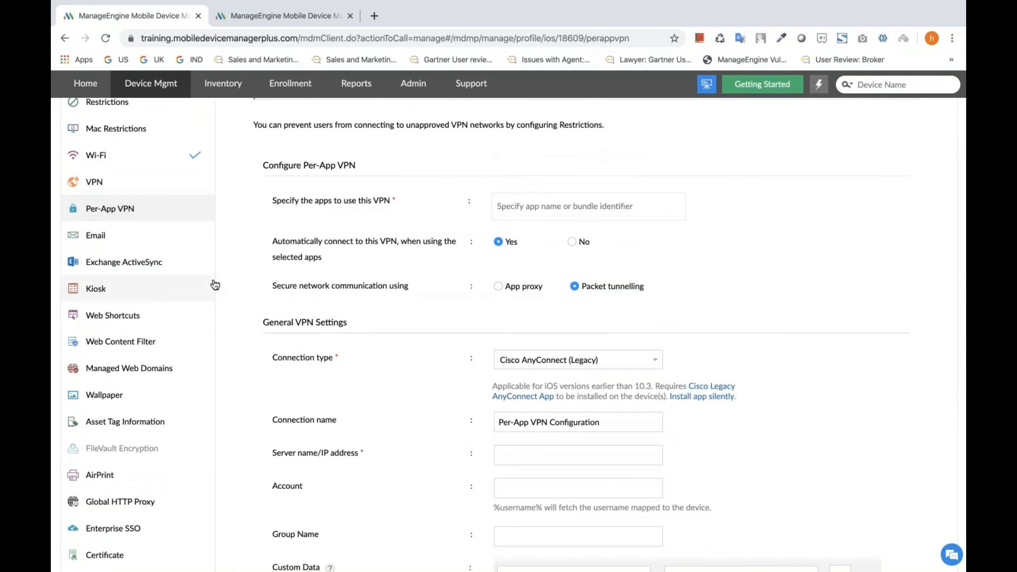
Open the Exchange ActiveSync policy and examine its host type, configuration details, identity certificate and OAuth settings.
left_click(143, 266)
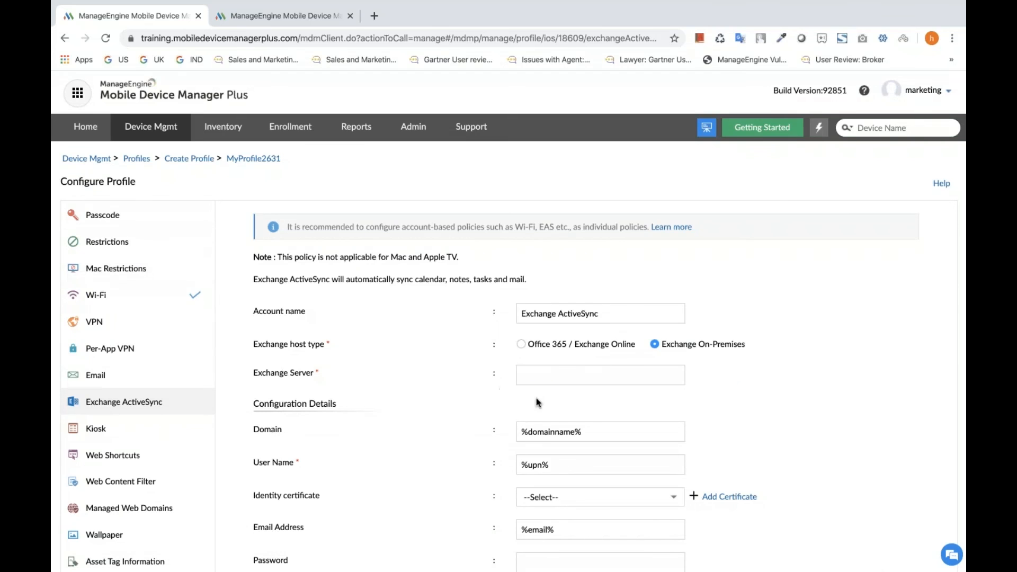
scroll(531, 396, "down", 1)
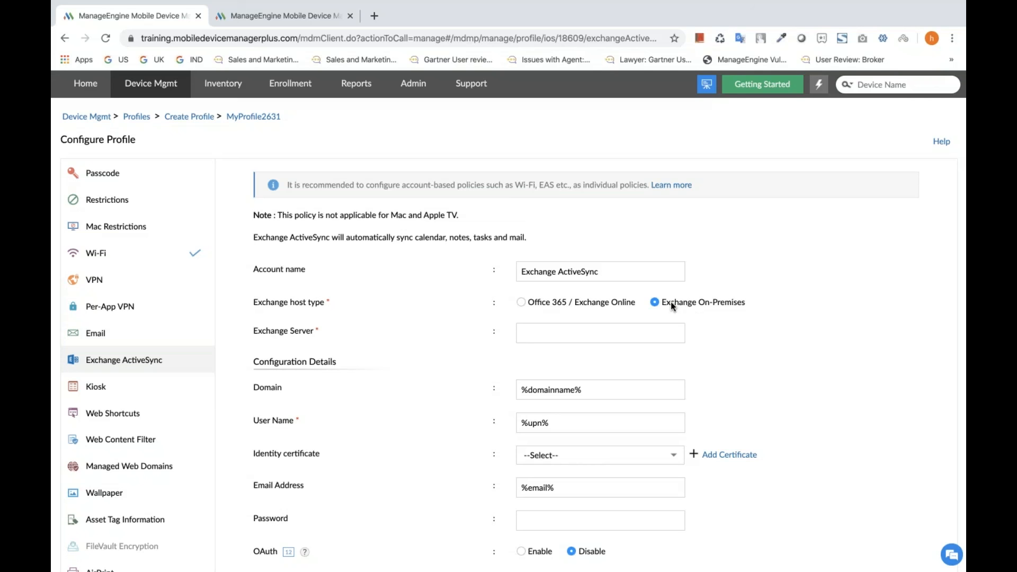
scroll(671, 301, "down", 2)
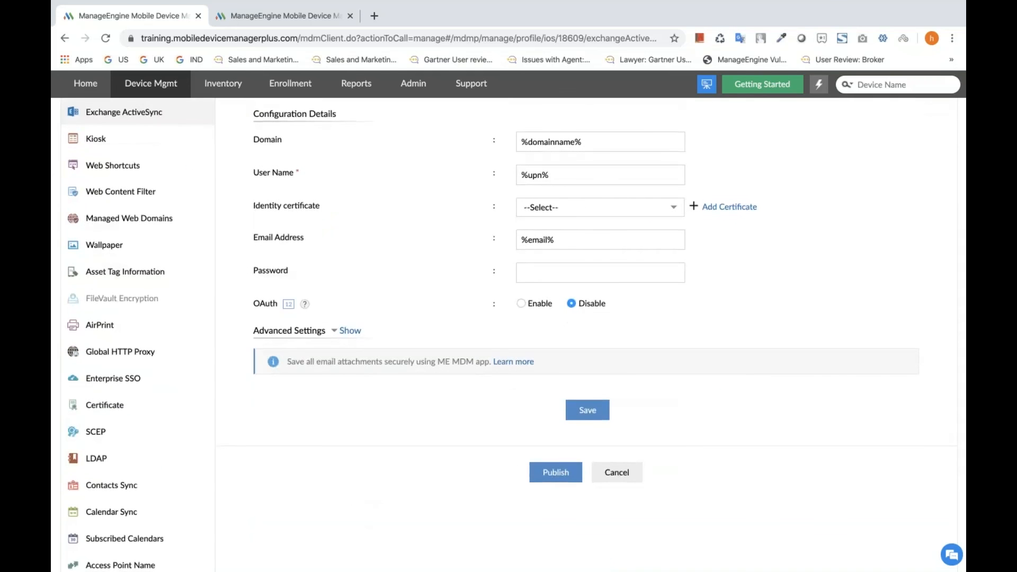
scroll(417, 257, "down", 2)
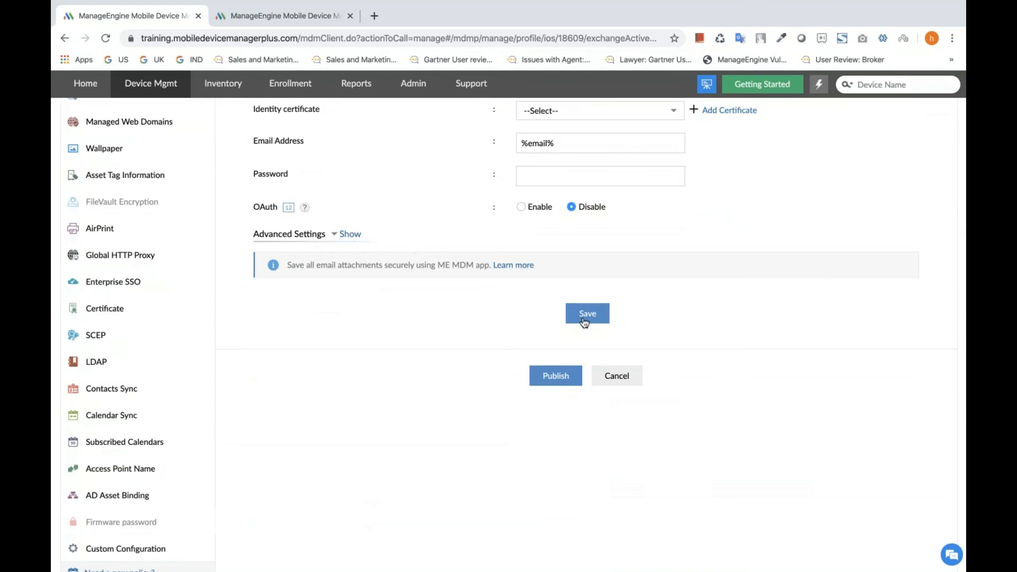
Publish the Apple profile MyProfile2631 with its Wi-Fi configurations.
left_click(584, 322)
scroll(566, 296, "down", 9)
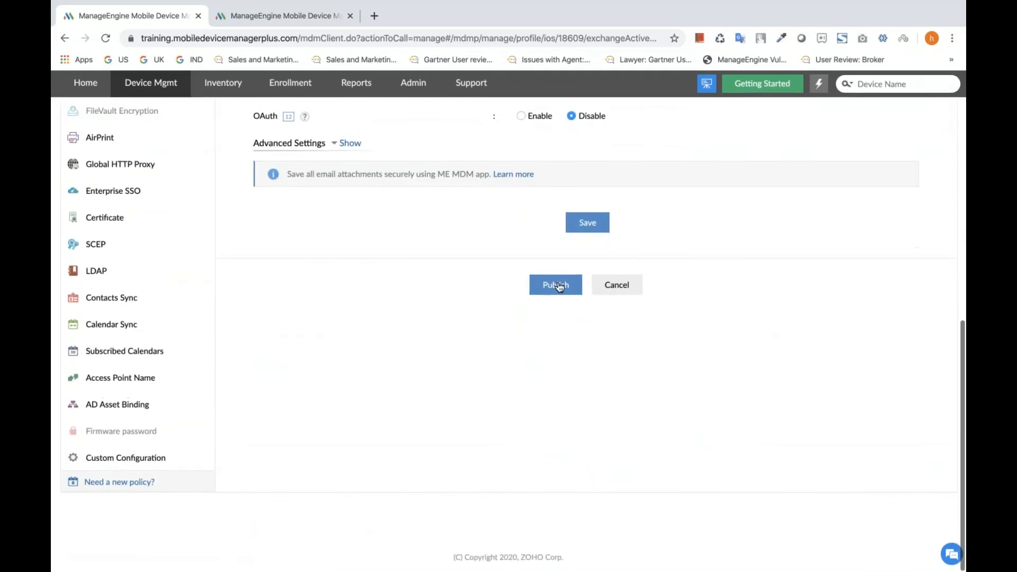
left_click(555, 286)
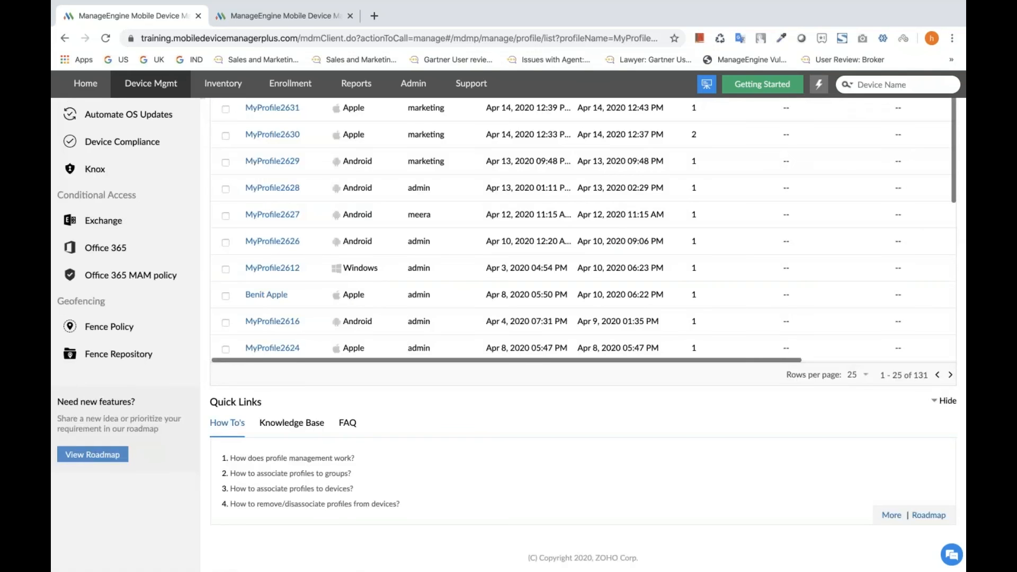
scroll(556, 286, "up", 5)
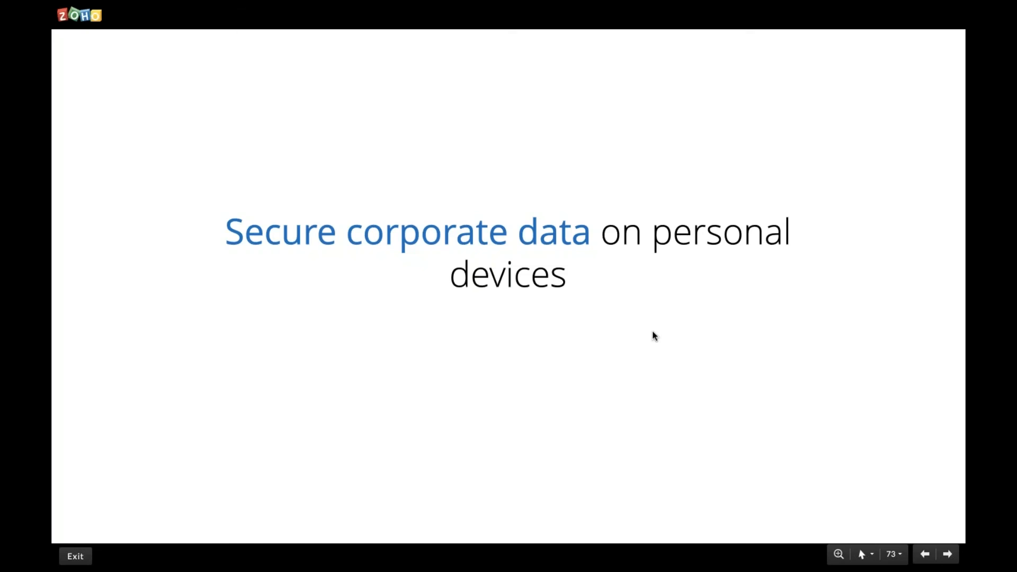
key("Right")
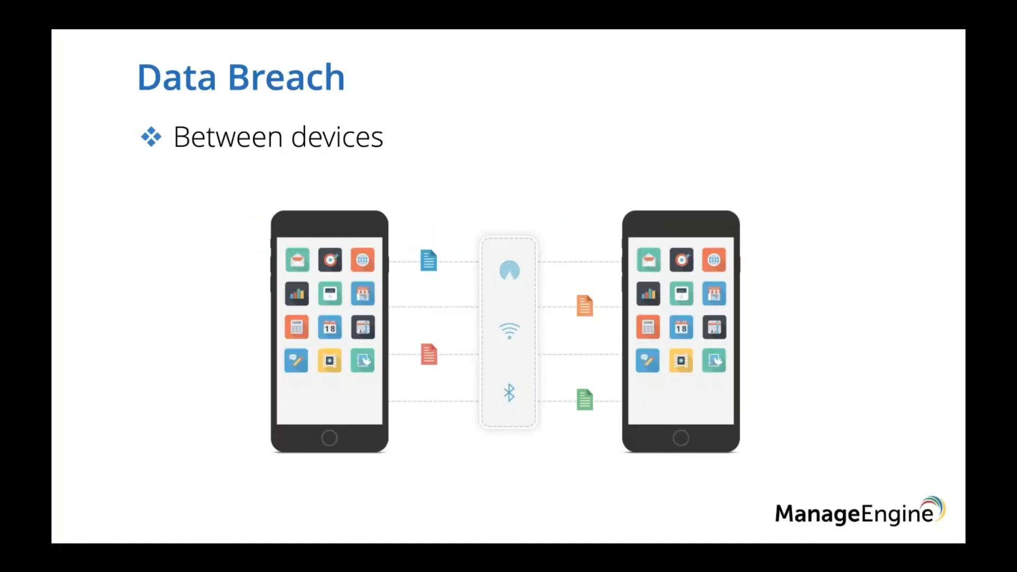
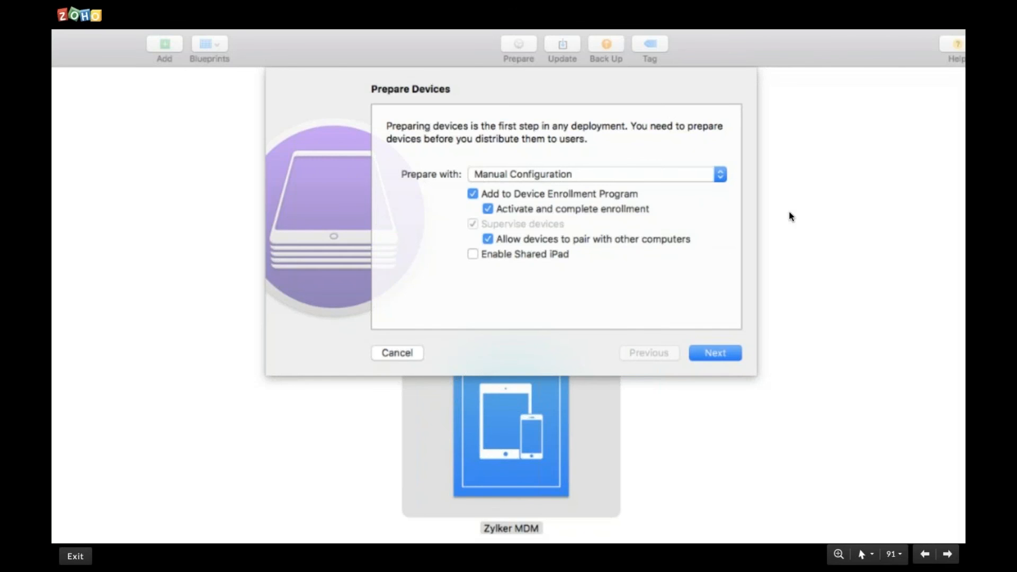
key("Right")
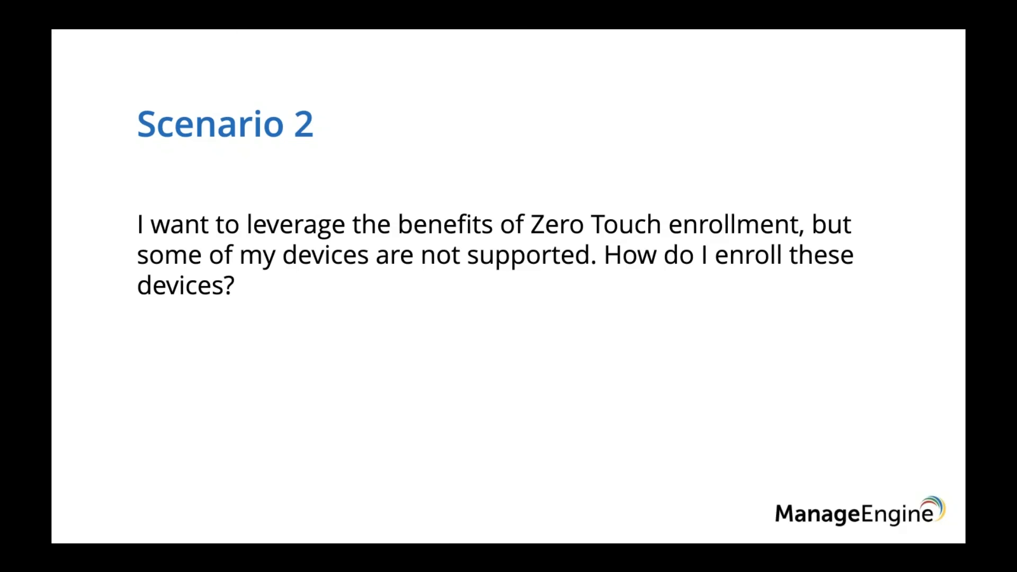
left_click(776, 90)
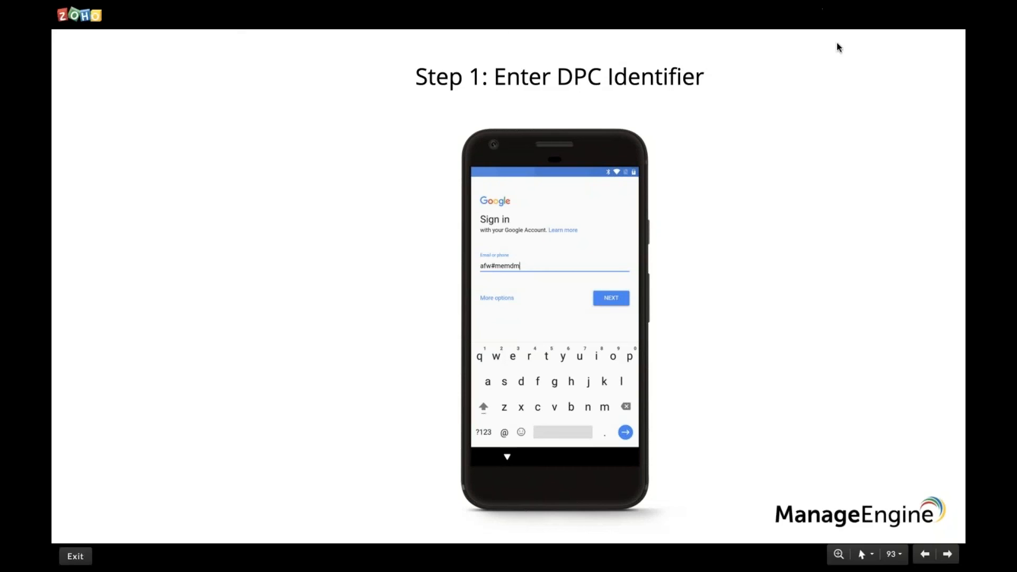
left_click(743, 264)
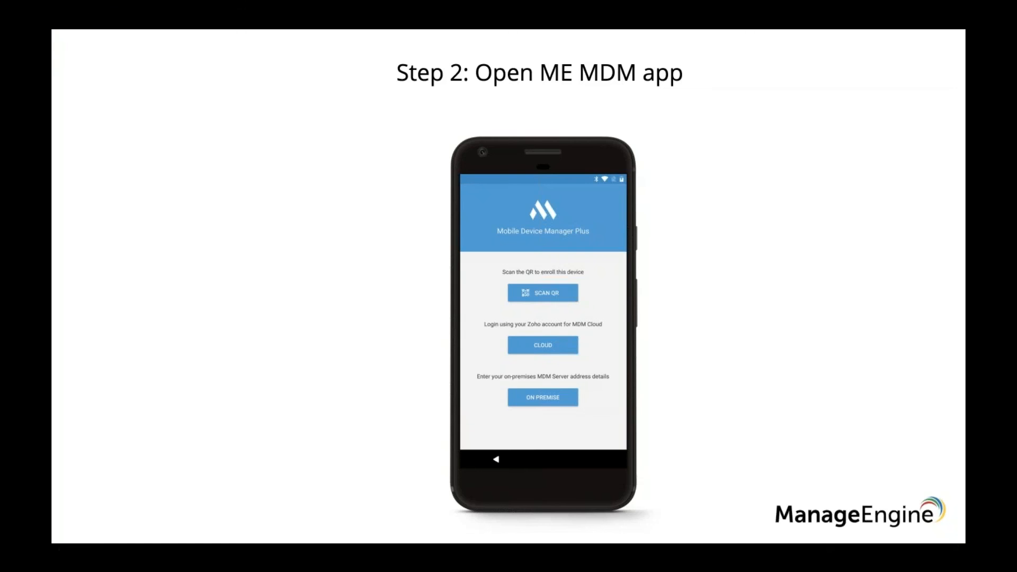
Switch to the Mobile Device Manager Plus console in the browser and open the EMM Token Enrollment instructions for Android devices.
key("ctrl+Right")
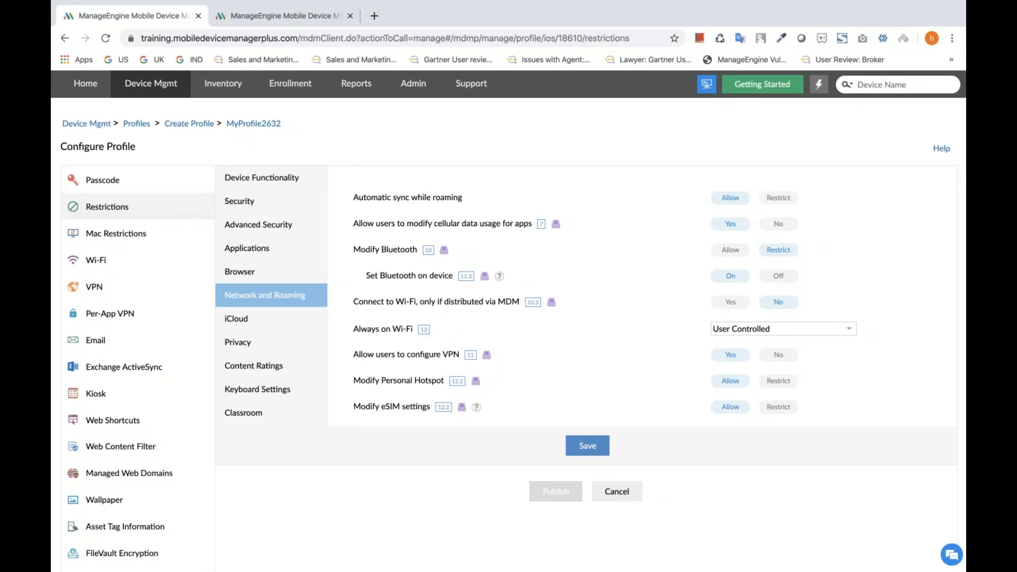
left_click(295, 92)
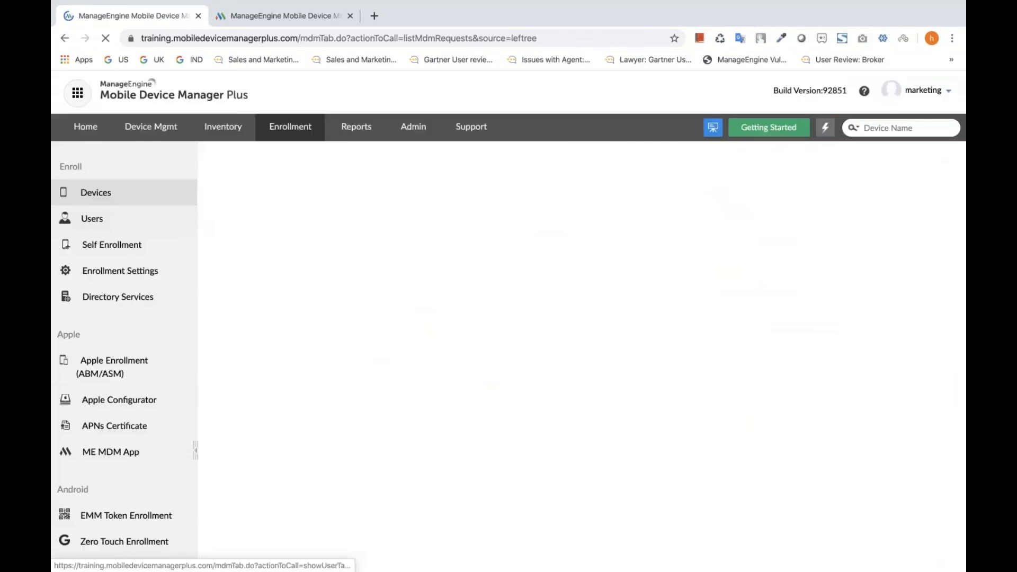
scroll(129, 406, "down", 3)
left_click(128, 406)
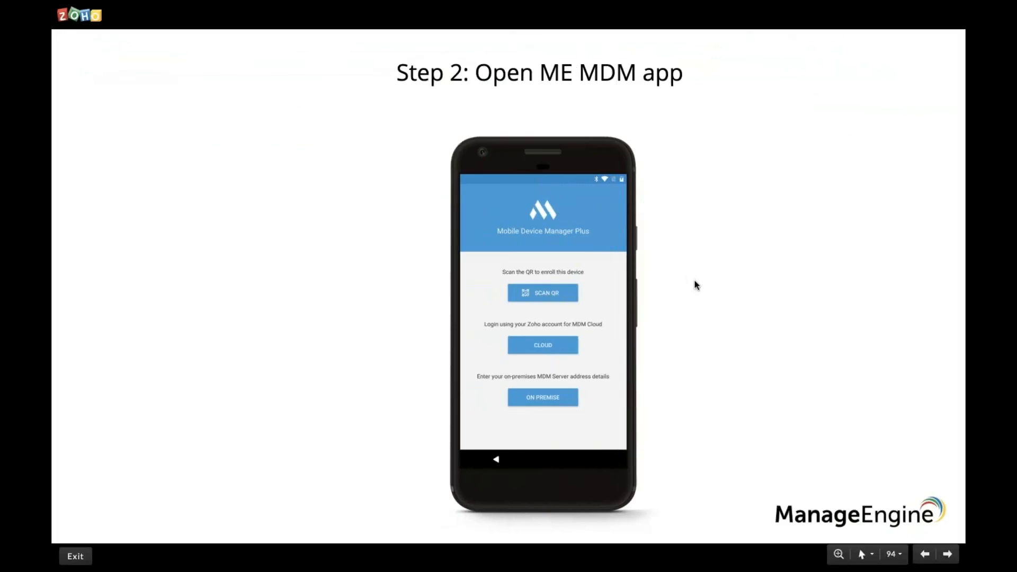
key("Right")
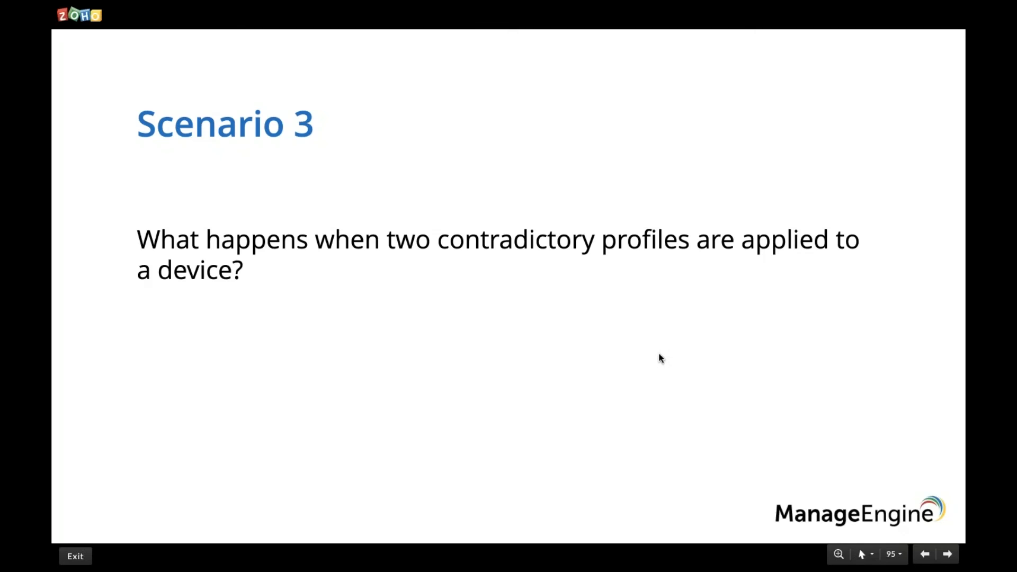
key("Right")
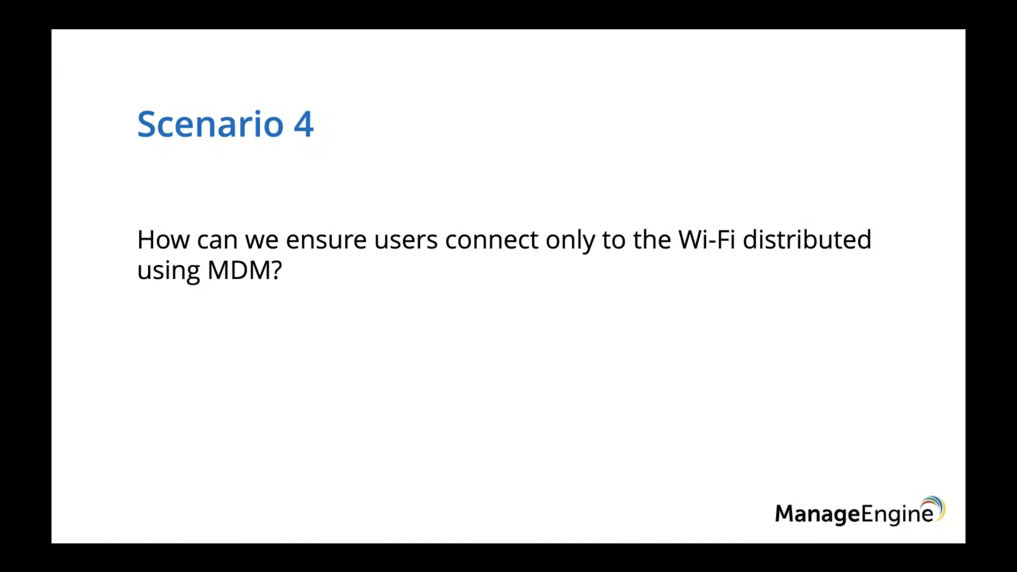
Switch back to the Mobile Device Manager Plus console and create a new Android profile customized for Device, keeping the suggested name.
key("ctrl+Right")
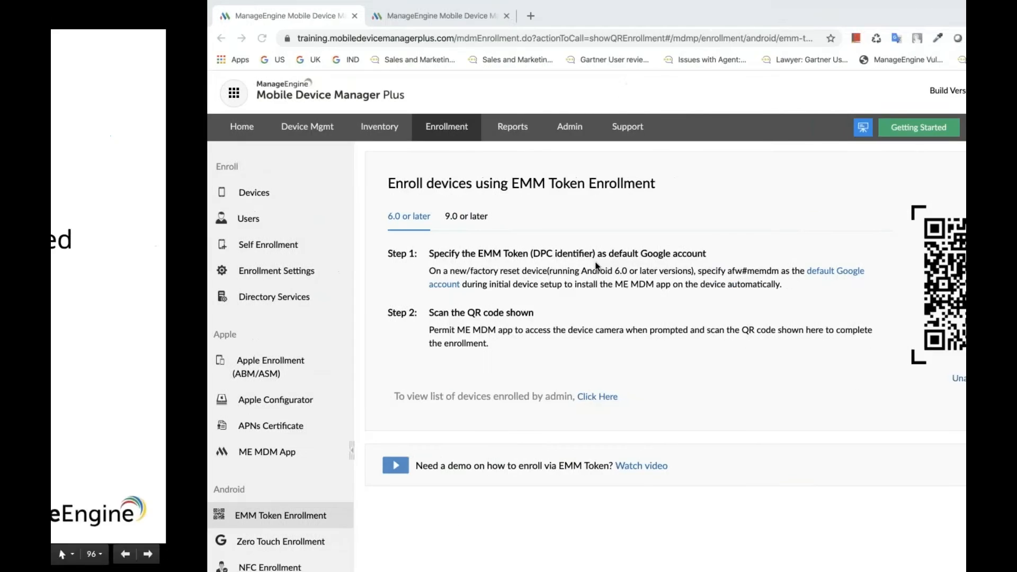
left_click(815, 131)
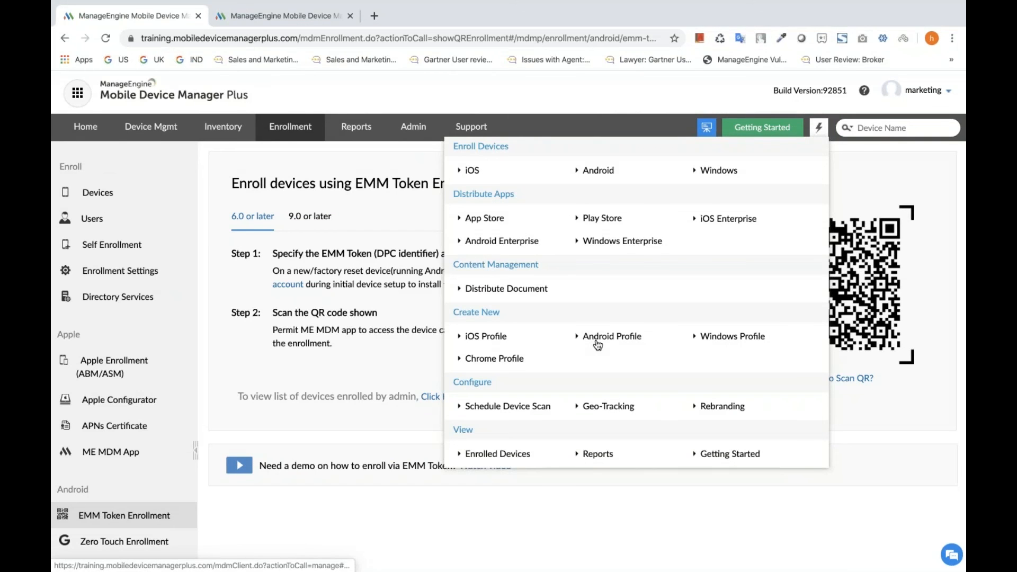
left_click(597, 336)
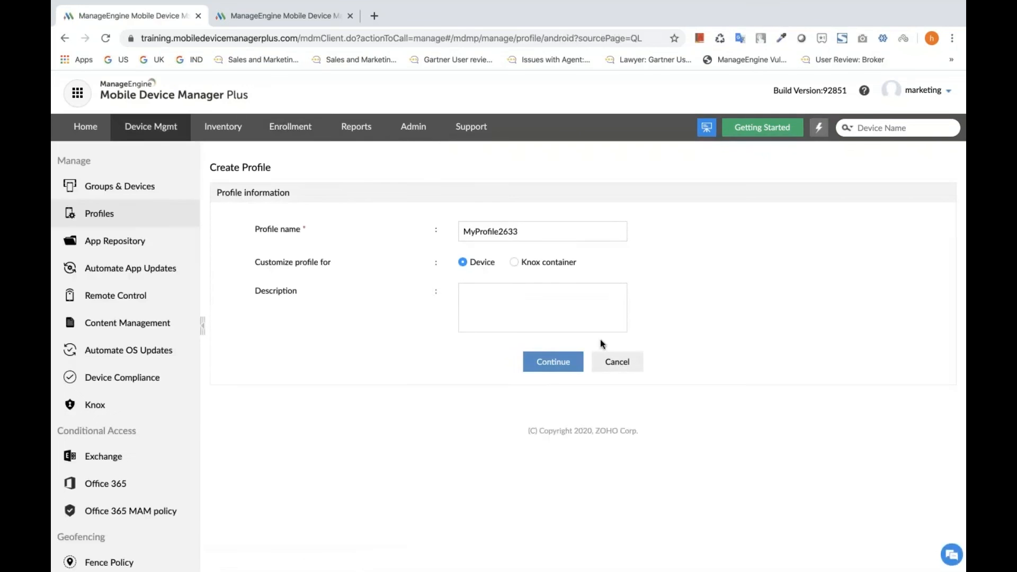
left_click(543, 361)
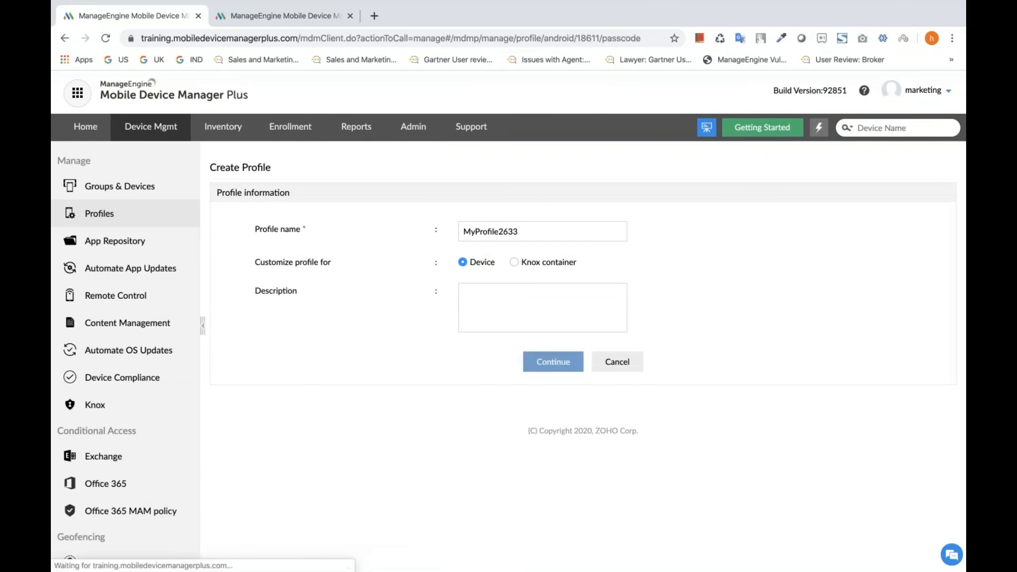
In the Android profile's Network and Roaming restrictions, set "Connect to Wi-Fi, only if distributed via MDM" to Yes and dismiss the warning.
left_click(88, 245)
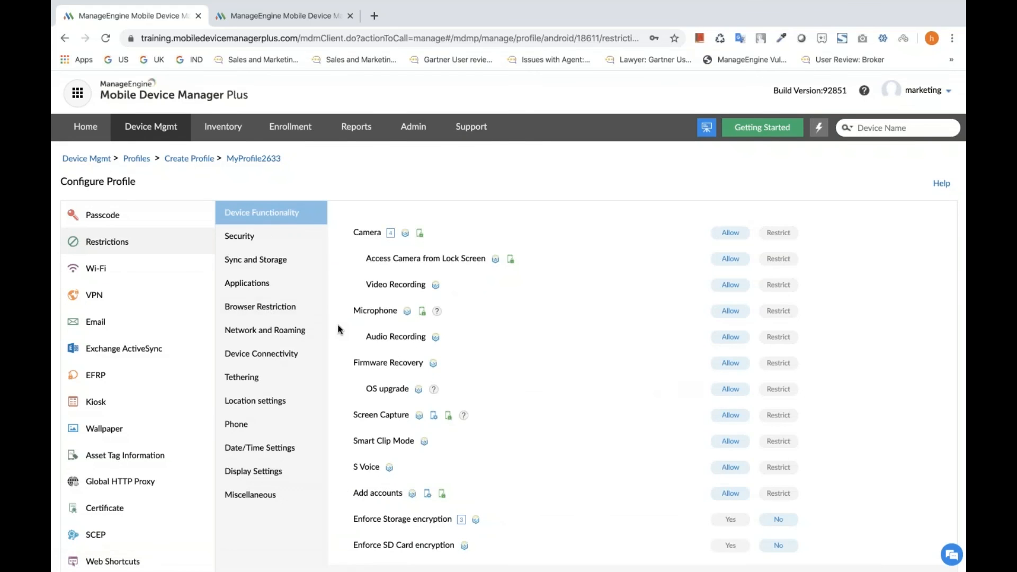
scroll(339, 329, "down", 3)
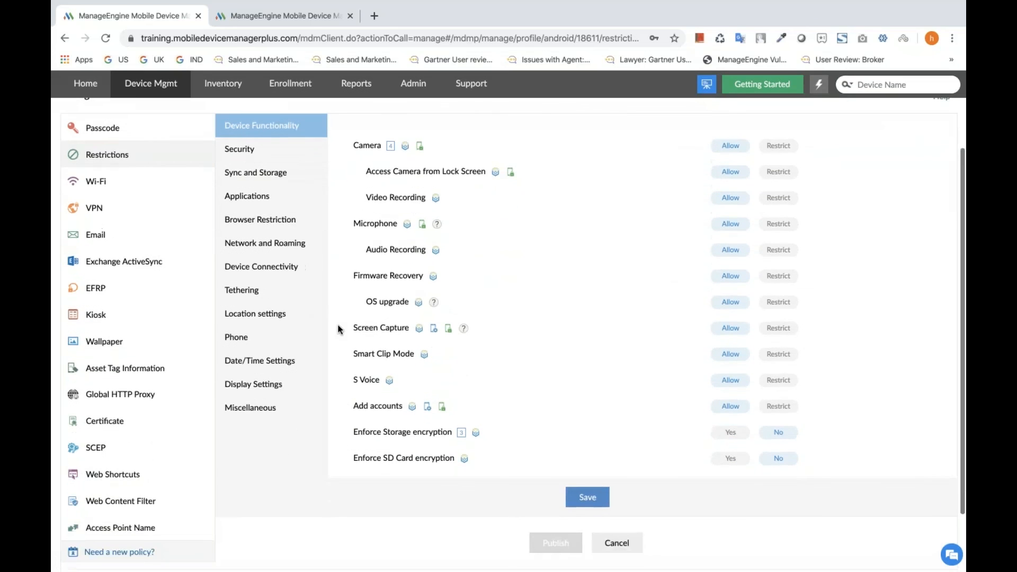
left_click(284, 248)
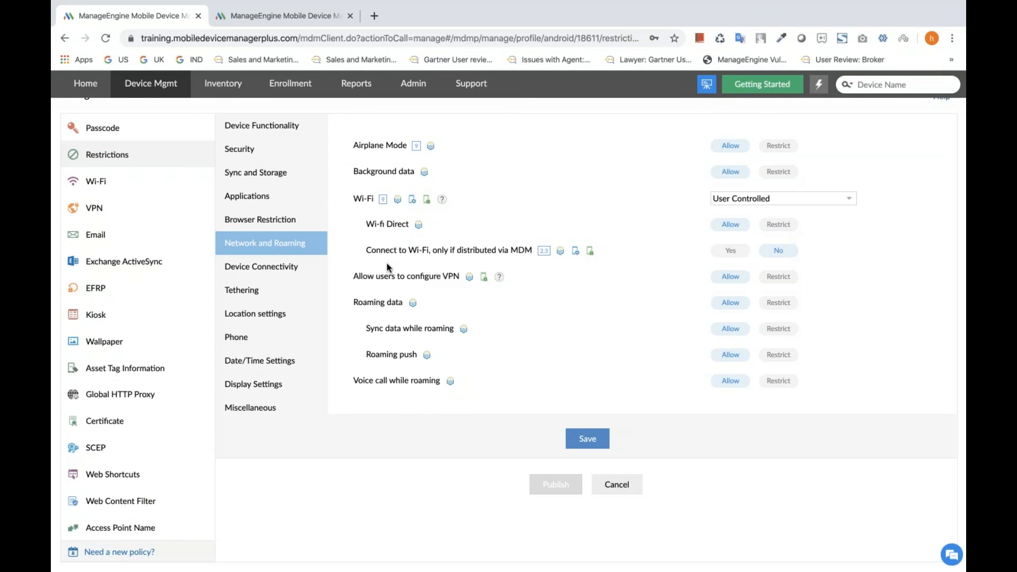
scroll(387, 263, "up", 1)
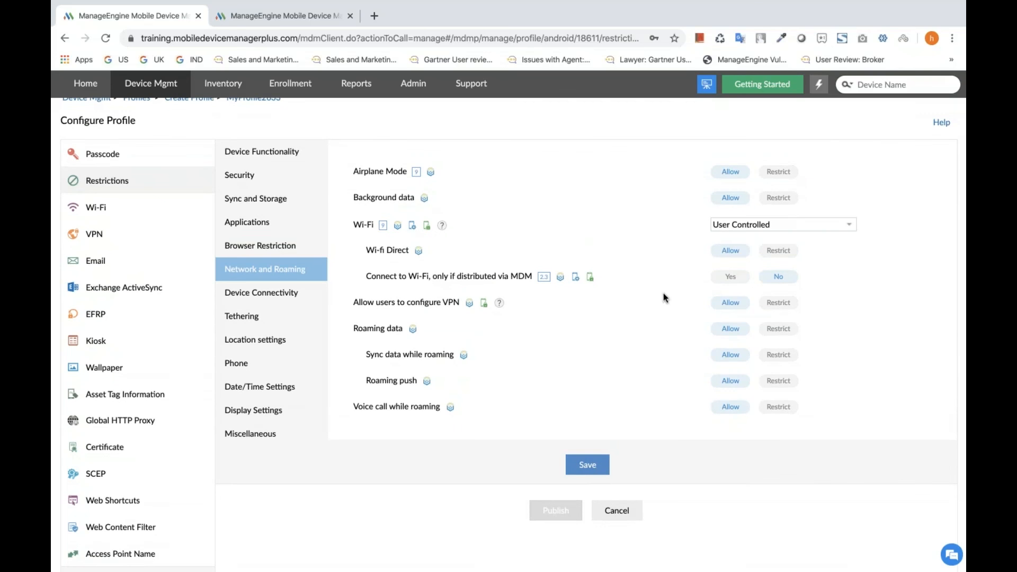
left_click(732, 278)
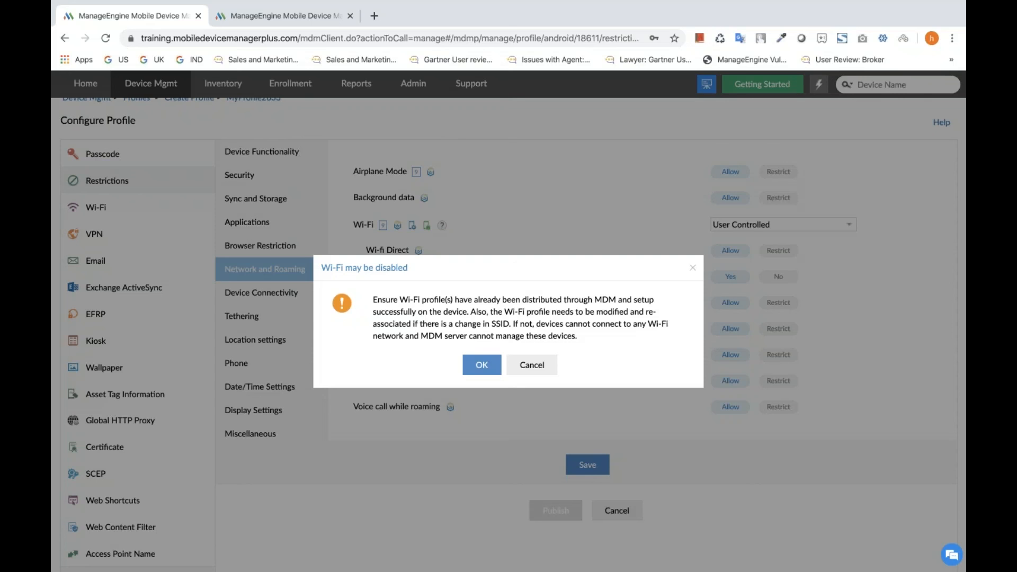
left_click(691, 268)
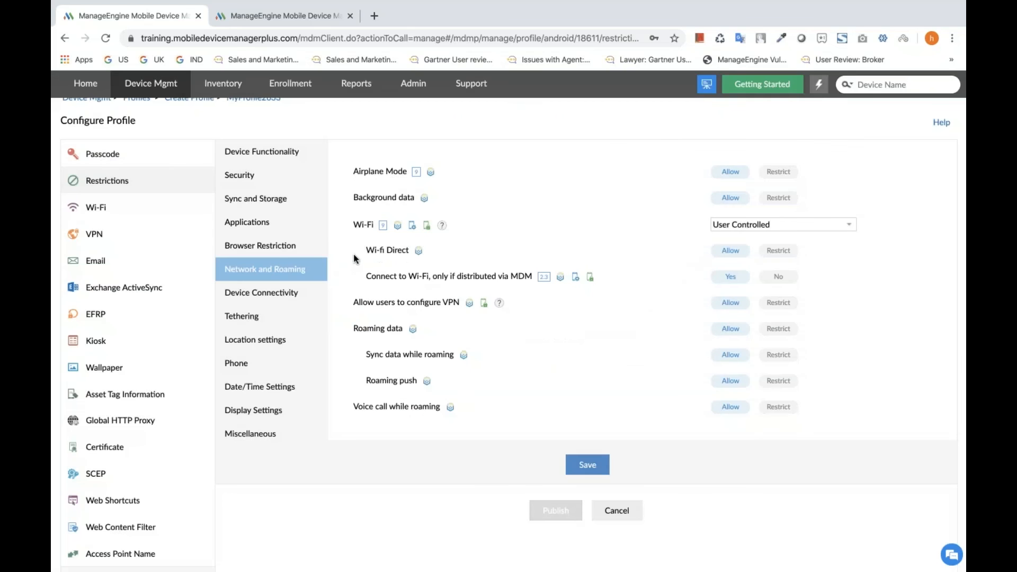
key("ctrl+Left")
left_click(404, 292)
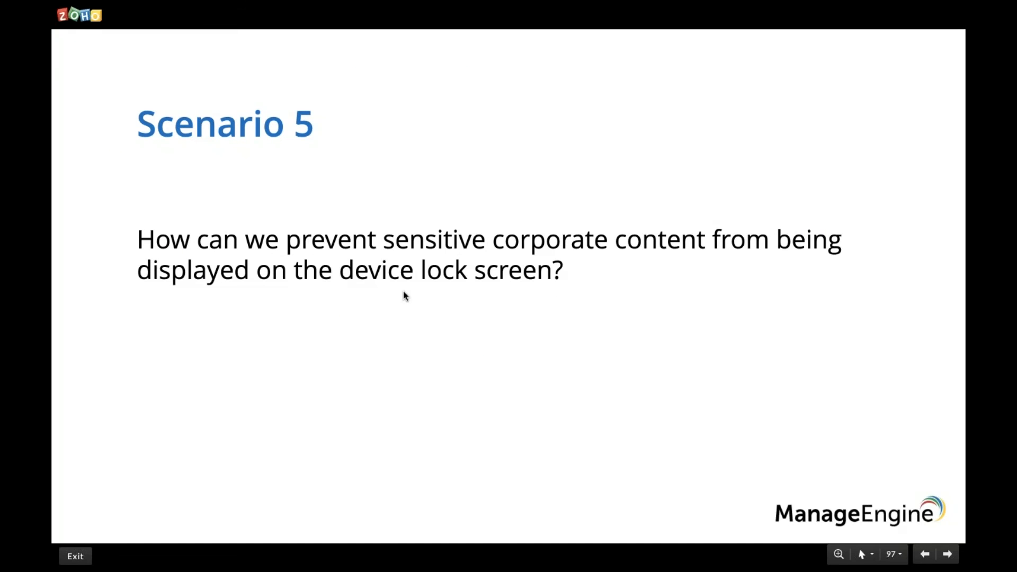
Switch back to the Android profile and set its Lock Screen Notification Preference in the Security restrictions to "Hide sensitive content".
key("ctrl+Right")
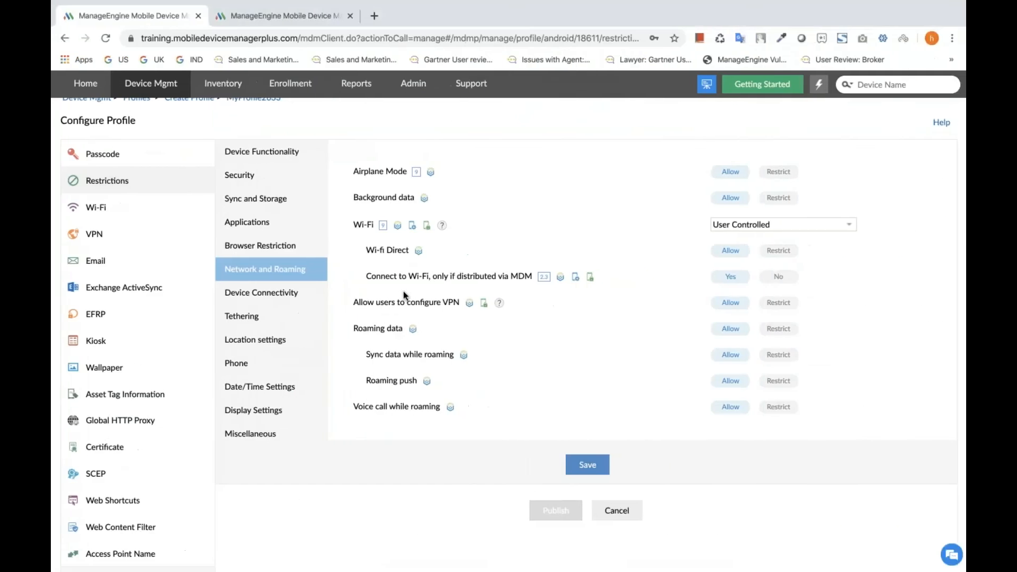
left_click(267, 152)
left_click(273, 170)
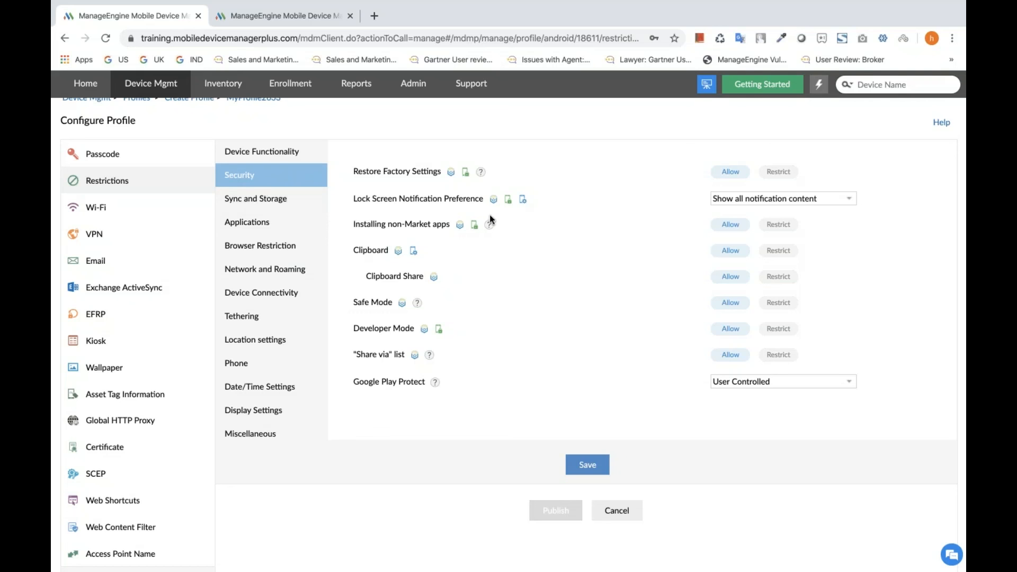
left_click(850, 200)
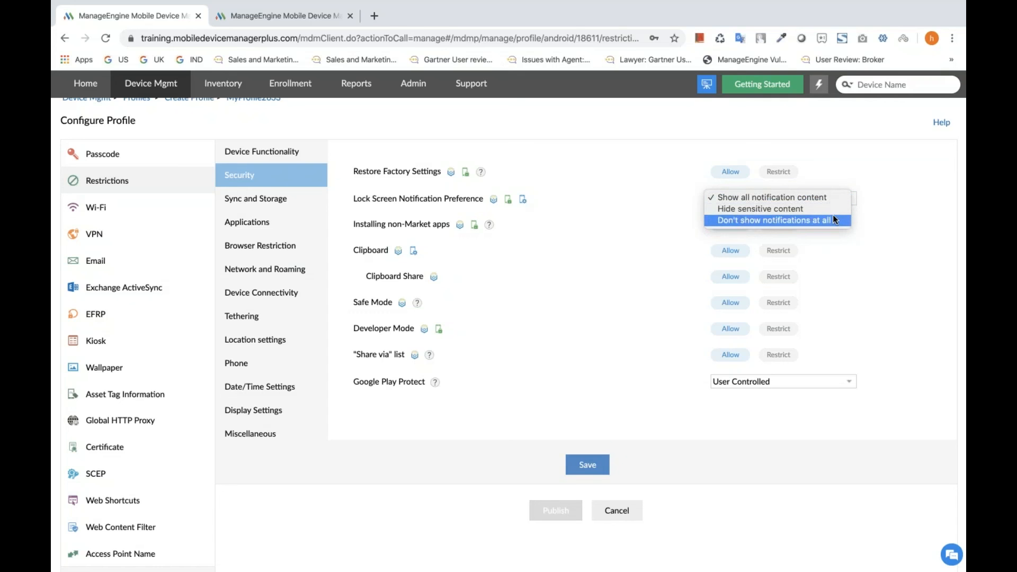
left_click(806, 208)
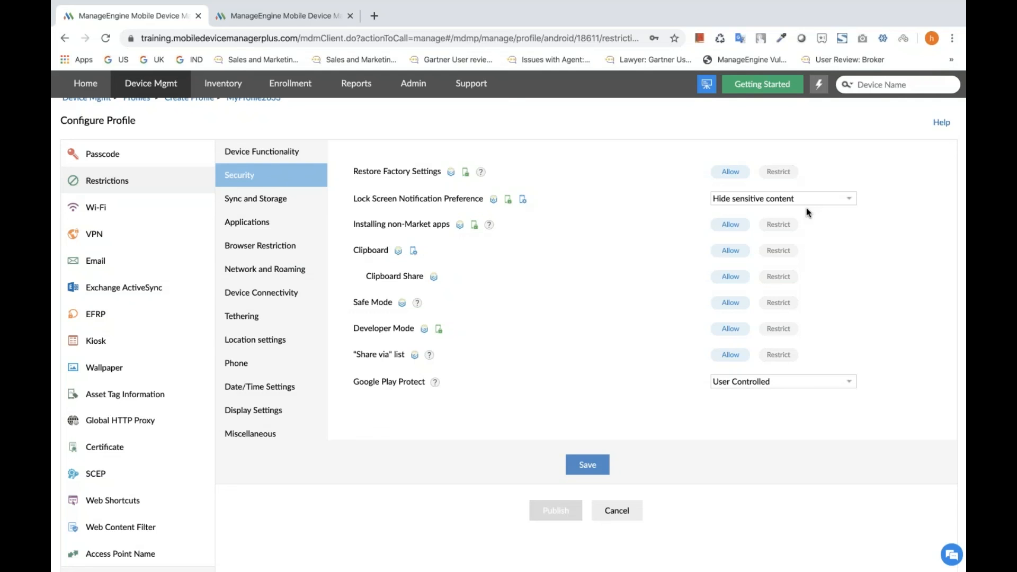
key("ctrl+Left")
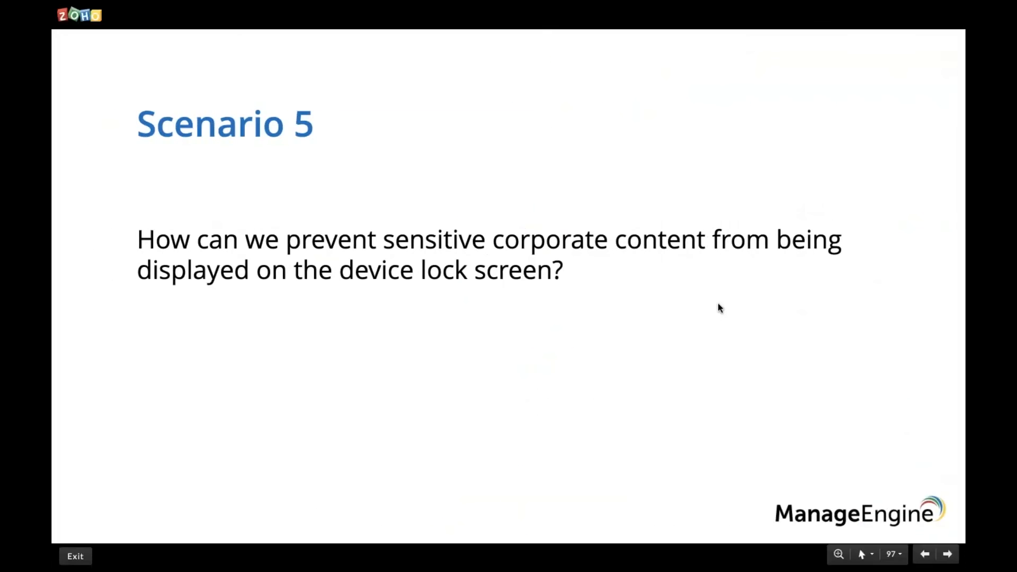
key("Right")
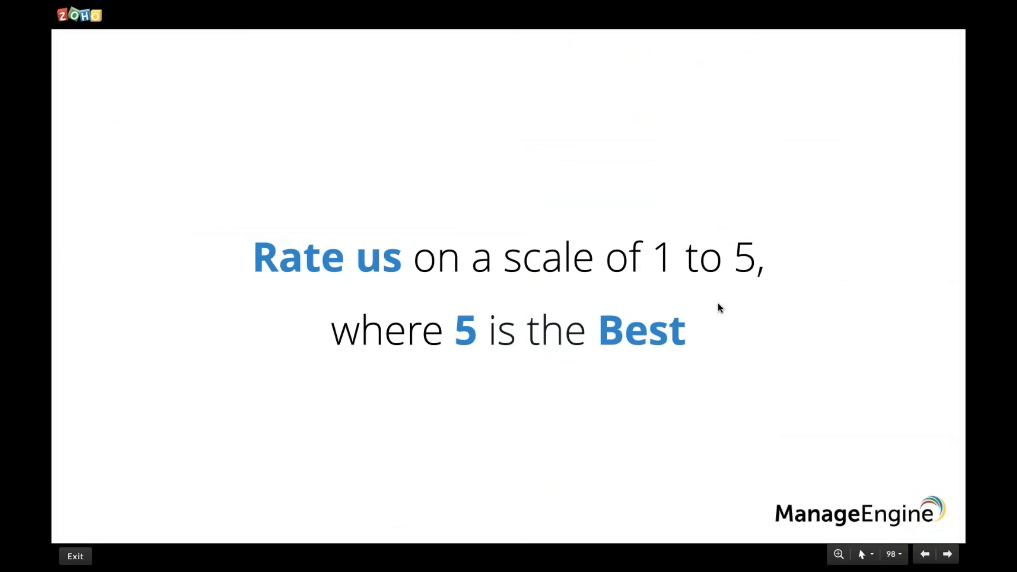
key("Right")
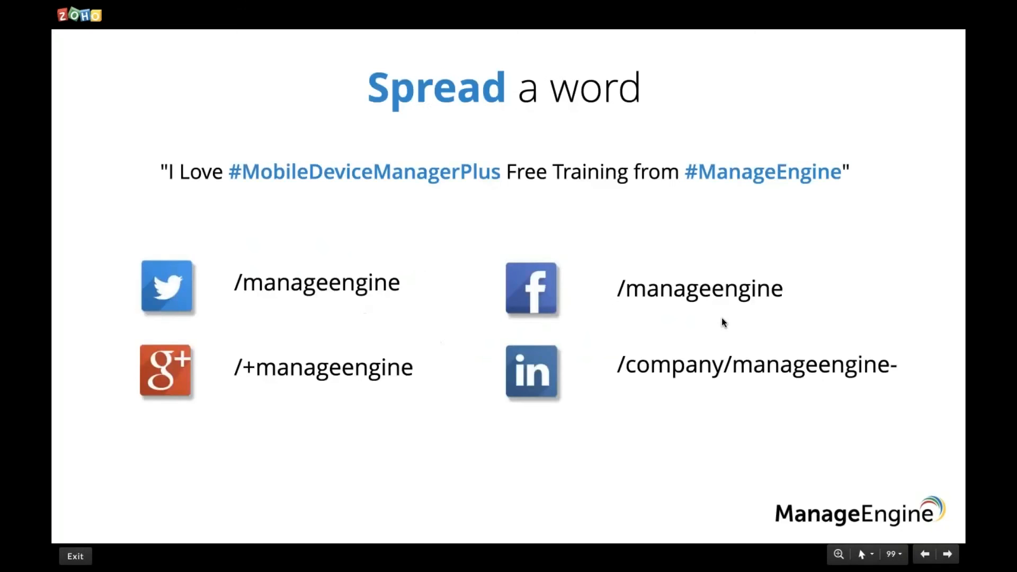